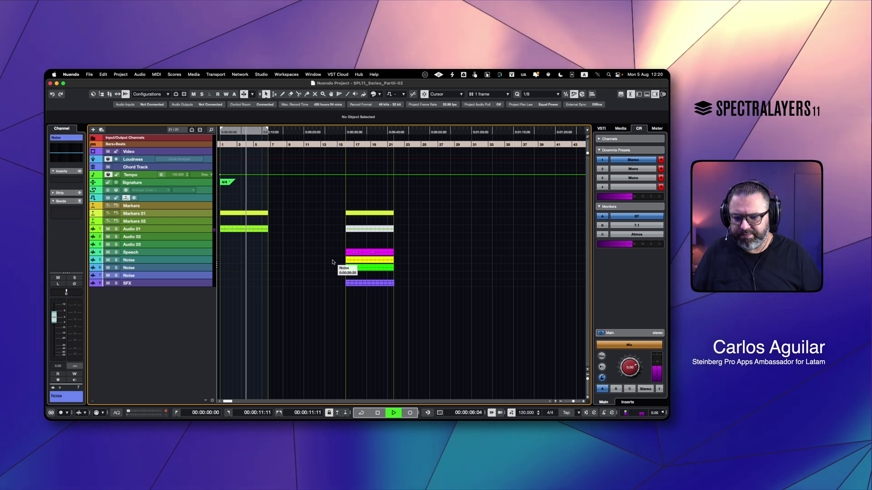
Step: Mute the processed section's noise and SFX clips and play the Speech clip on its own
{"action": "key", "text": "space"}
{"action": "left_click_drag", "start_coordinate": [340, 261], "coordinate": [399, 294]}
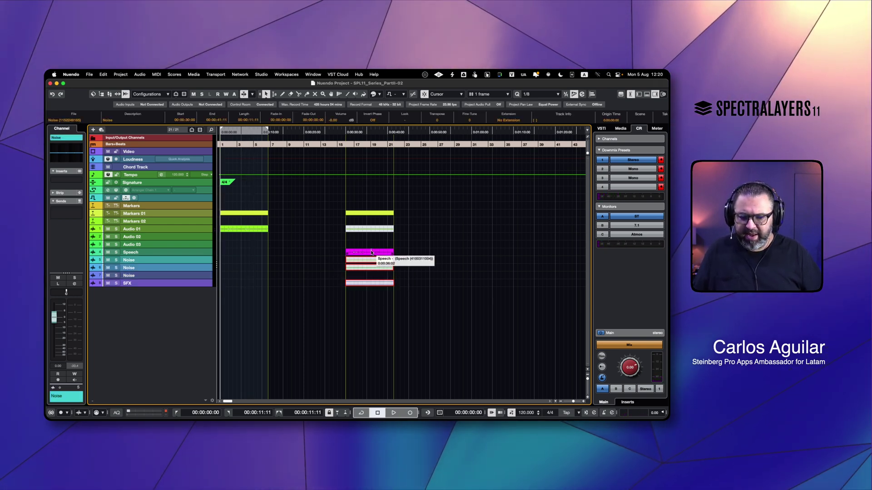
{"action": "left_click", "coordinate": [372, 252]}
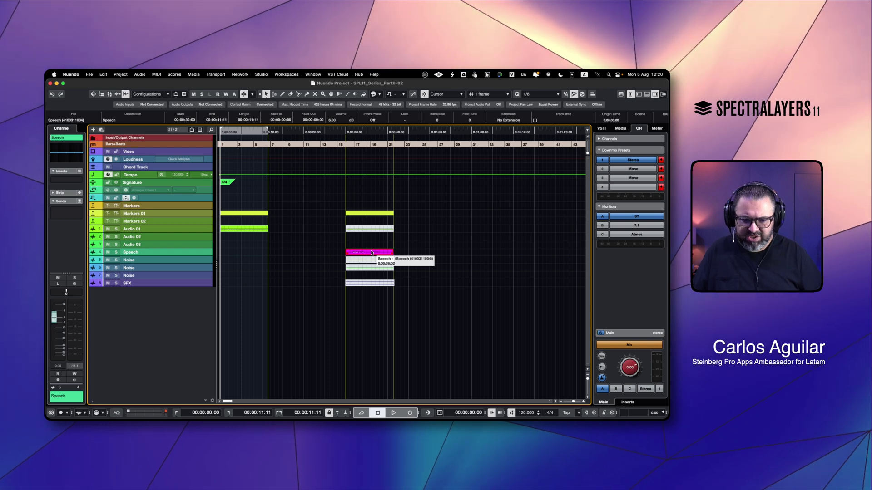
{"action": "left_click", "coordinate": [349, 245]}
{"action": "key", "text": "space"}
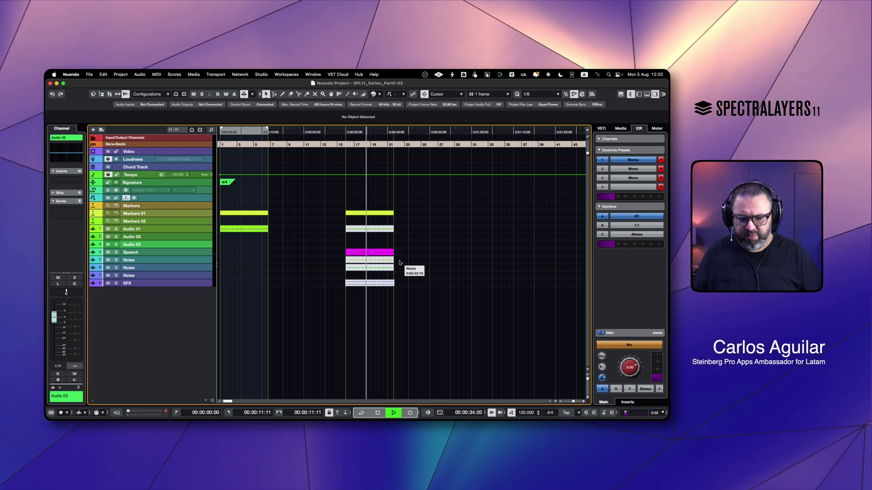
{"action": "key", "text": "space"}
Step: Unmute the two processed noise clips and audition the upper Noise track in solo
{"action": "left_click", "coordinate": [379, 268]}
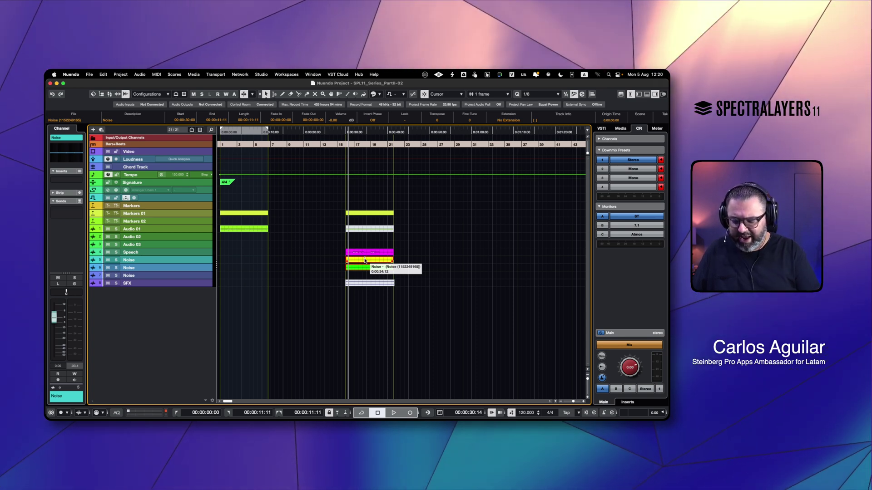
{"action": "key", "text": "s"}
{"action": "key", "text": "space"}
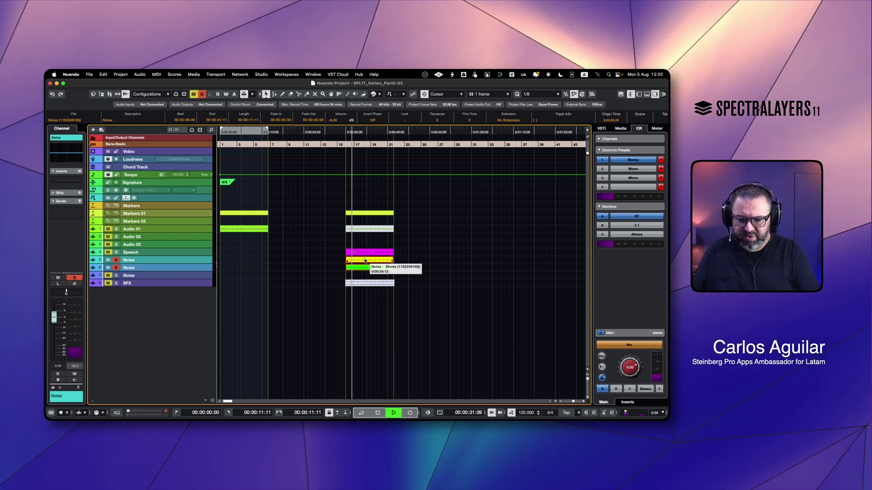
{"action": "key", "text": "s"}
{"action": "key", "text": "space"}
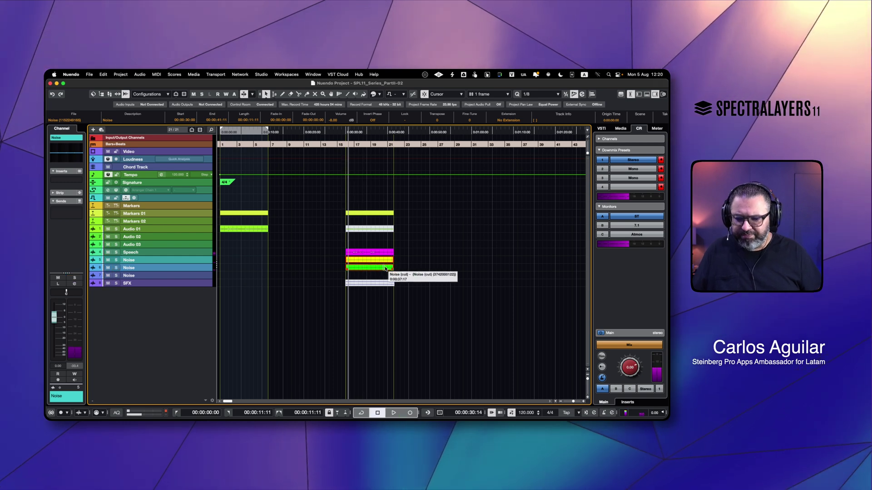
Step: Set the Noise (cut) clip's volume to -14 dB during playback
{"action": "left_click", "coordinate": [375, 269]}
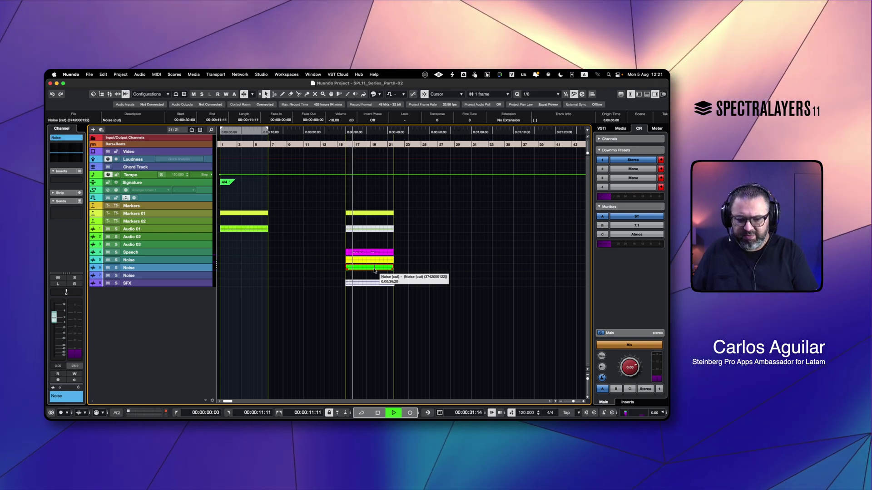
{"action": "left_click_drag", "start_coordinate": [375, 271], "coordinate": [375, 270]}
{"action": "key", "text": "space"}
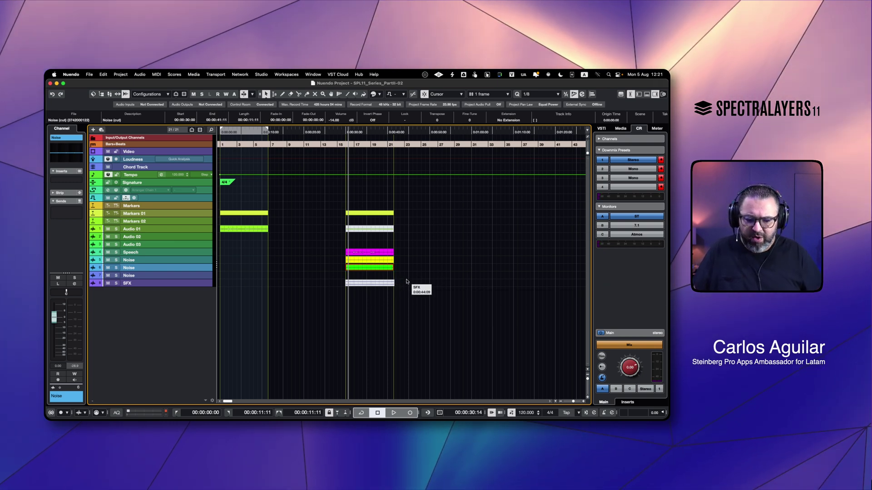
Step: Unmute the woodpecker SFX clip, set the locators to its range and play the processed mix
{"action": "left_click", "coordinate": [325, 319]}
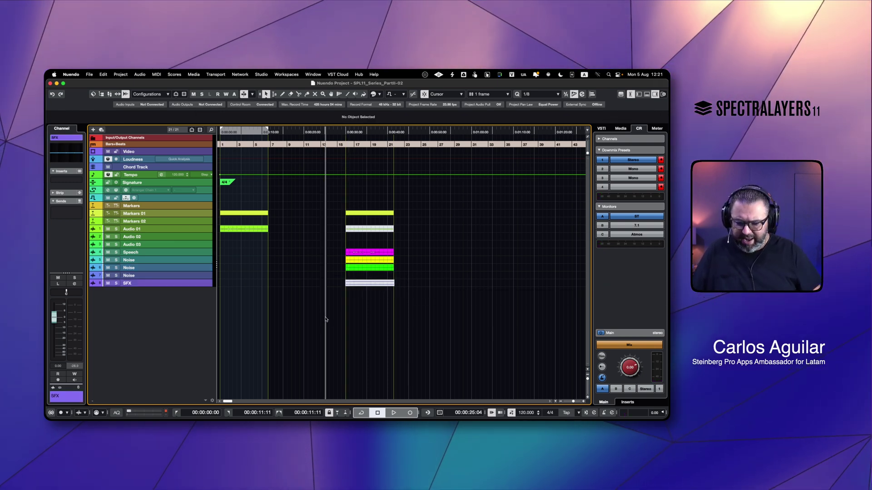
{"action": "left_click", "coordinate": [390, 284]}
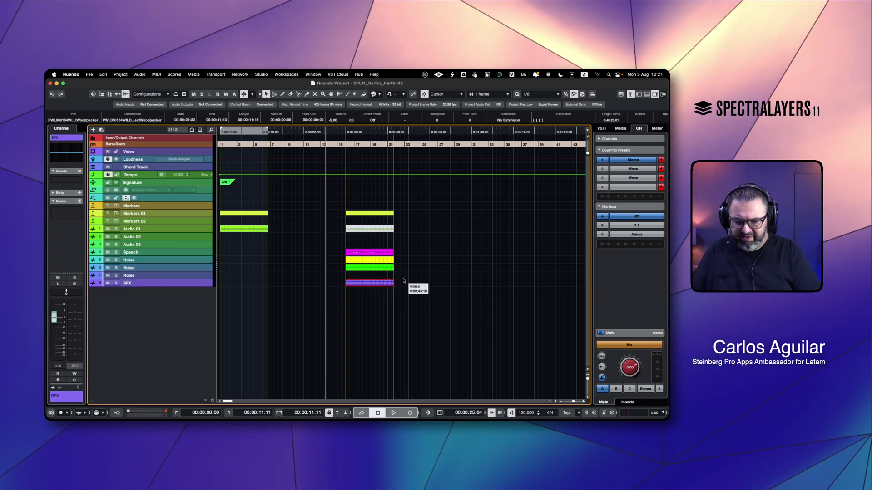
{"action": "key", "text": "p"}
{"action": "key", "text": "space"}
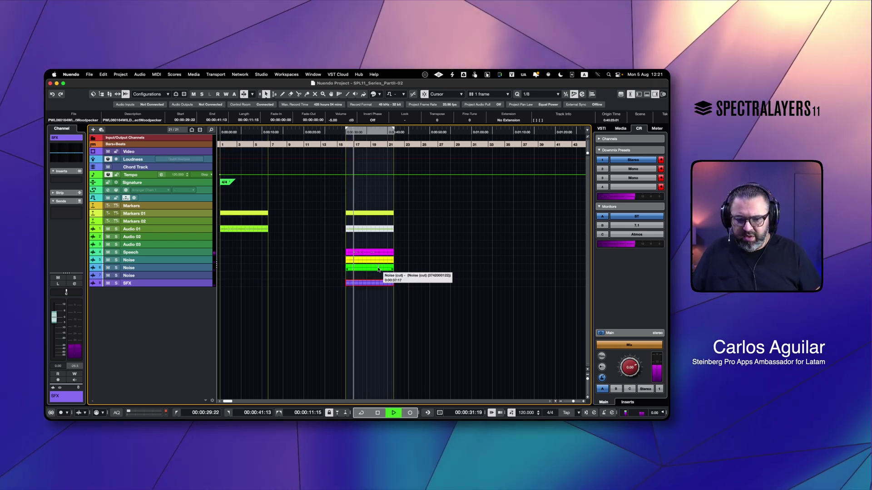
Step: Compare the processed mix with the Noise (cut) clip muted and unmuted
{"action": "left_click", "coordinate": [379, 268]}
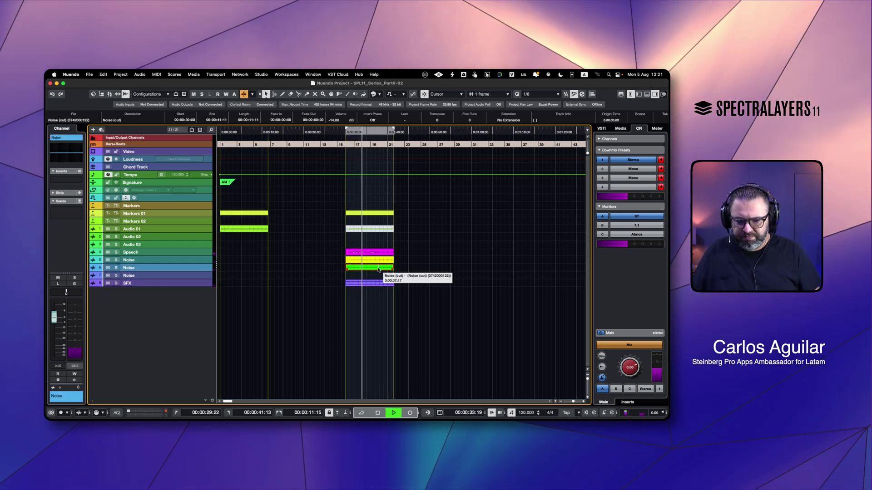
{"action": "key", "text": "space"}
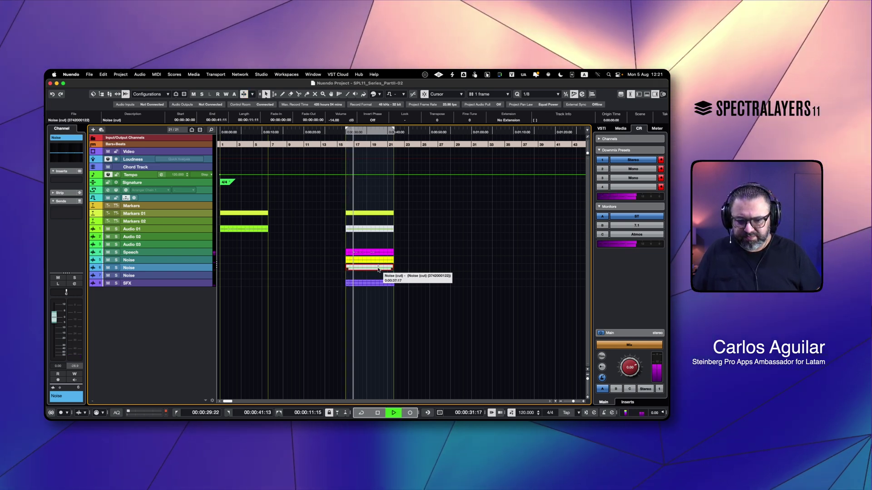
{"action": "key", "text": "space"}
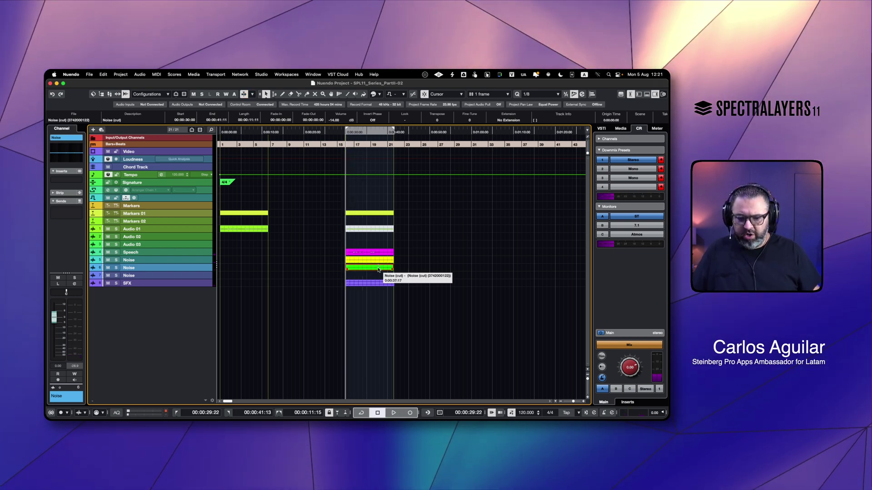
Step: Set the Noise (cut) clip's volume to -23 dB and play the processed mix
{"action": "left_click_drag", "start_coordinate": [378, 269], "coordinate": [379, 270]}
{"action": "key", "text": "space"}
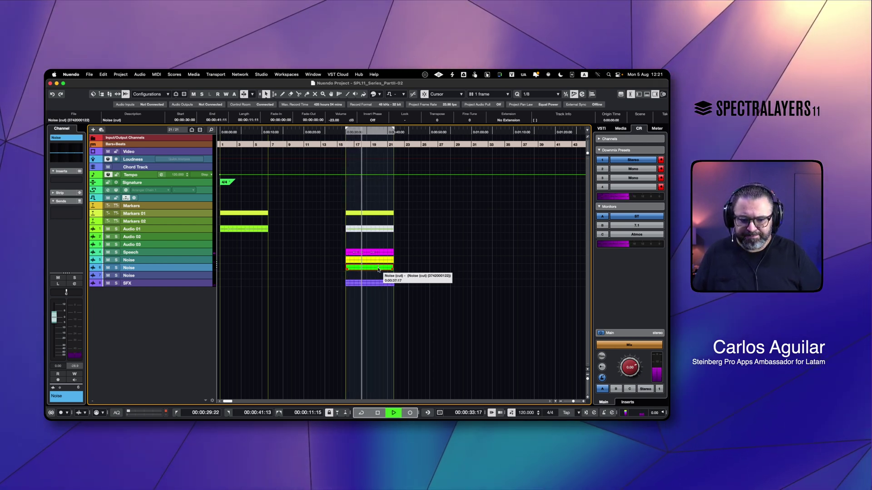
{"action": "key", "text": "space"}
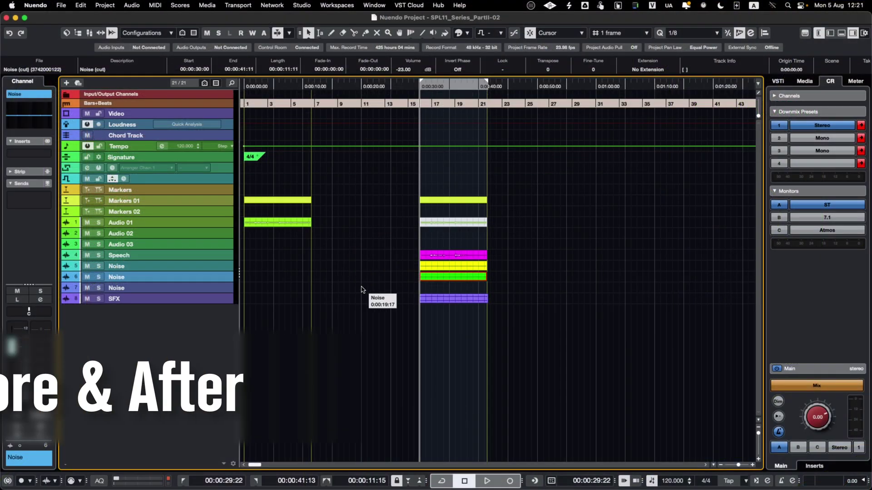
Step: Alternate playback between the original Audio 01 clip and the processed clips to compare before and after
{"action": "left_click", "coordinate": [254, 237]}
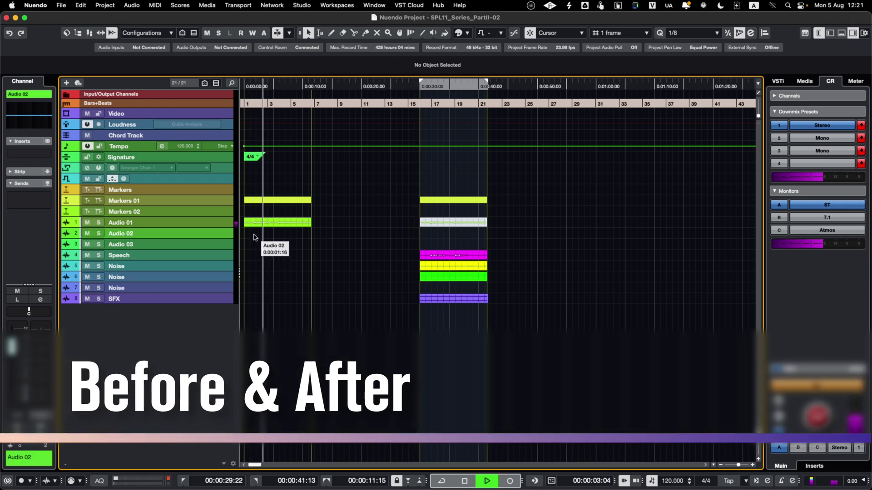
{"action": "left_click", "coordinate": [426, 290]}
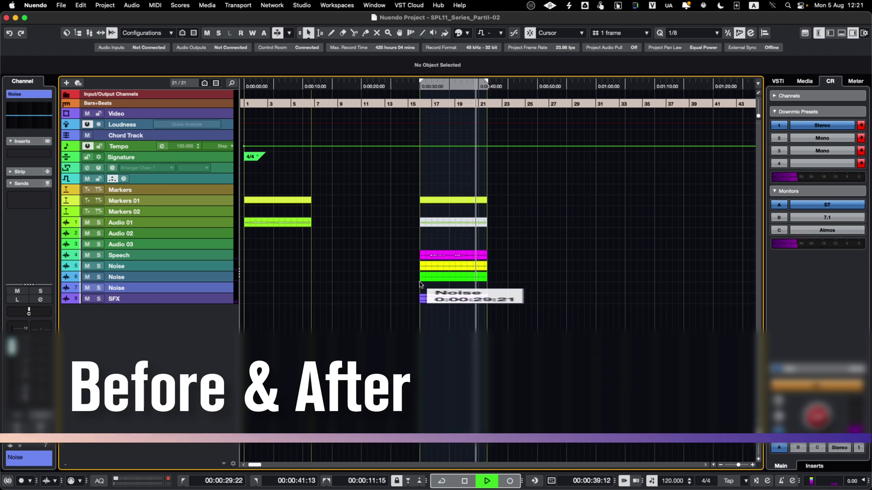
{"action": "left_click", "coordinate": [256, 235]}
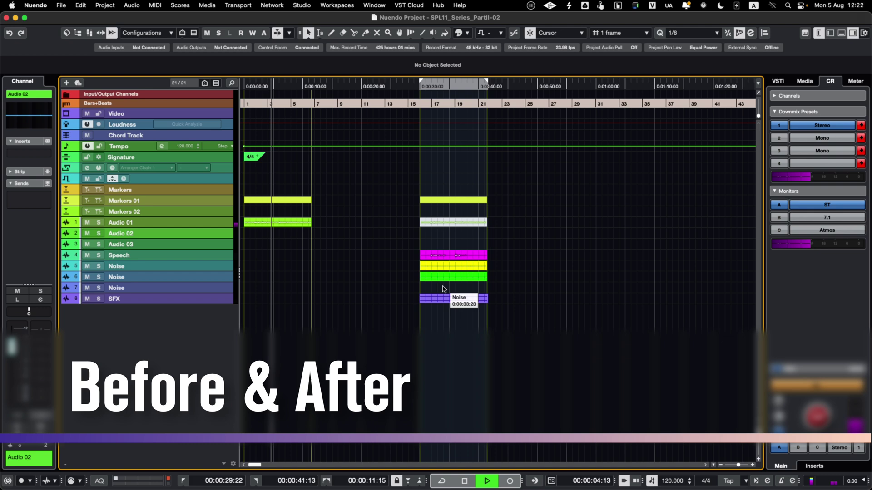
{"action": "left_click", "coordinate": [427, 290]}
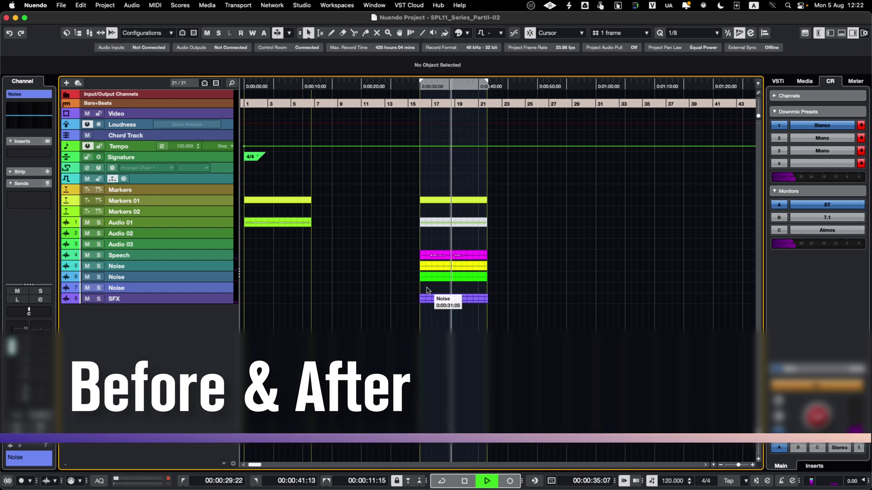
{"action": "left_click", "coordinate": [426, 291]}
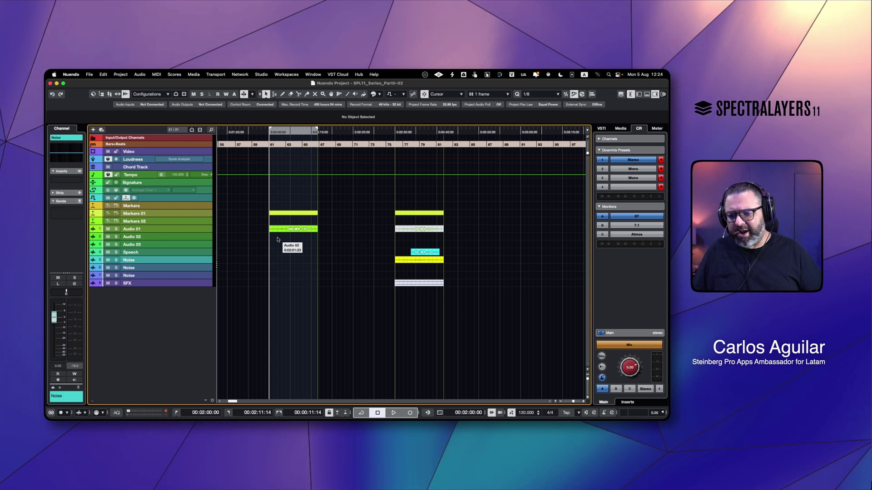
Step: Play the original Audio 01 clip in the section starting at 00:02:00:00
{"action": "left_click", "coordinate": [278, 239]}
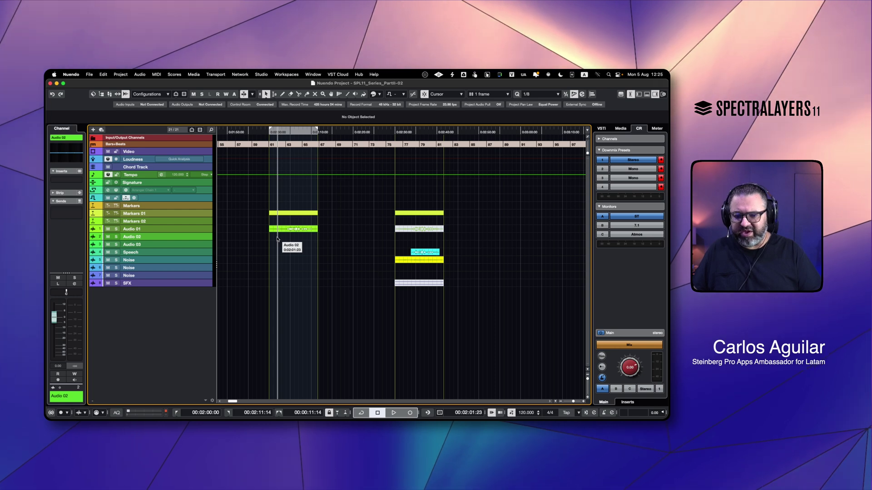
{"action": "key", "text": "space"}
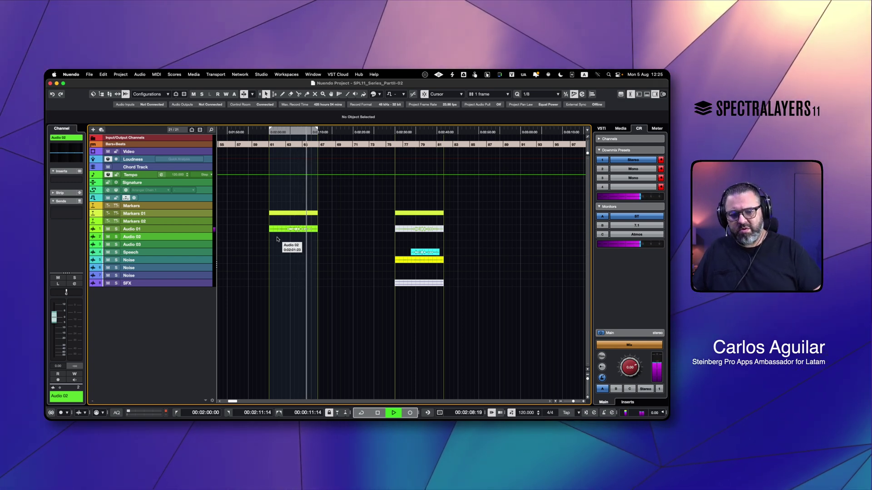
{"action": "left_click", "coordinate": [411, 276]}
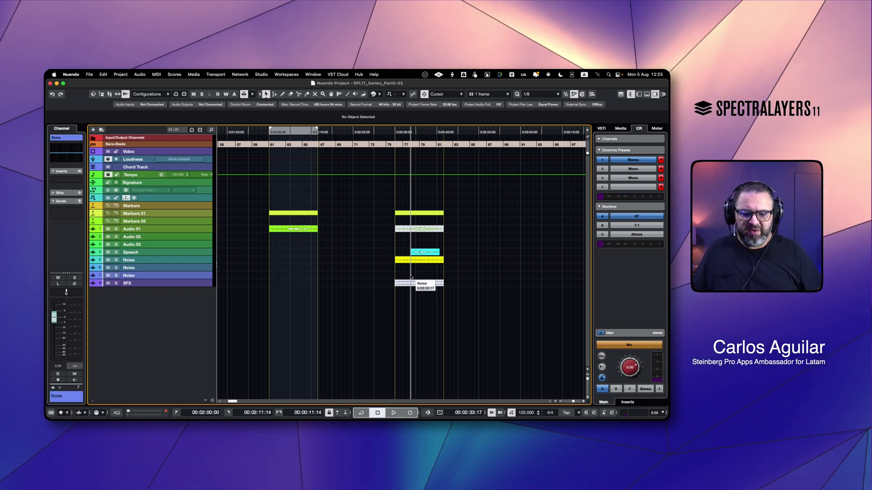
Step: Audition the second section's processed Noise and Speech clips in solo, setting the locators around each clip
{"action": "left_click", "coordinate": [420, 261]}
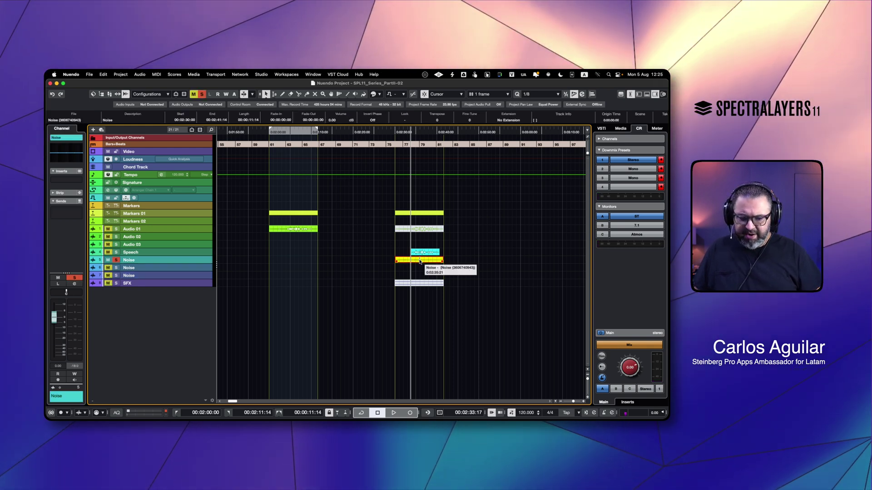
{"action": "key", "text": "s"}
{"action": "key", "text": "shift+g"}
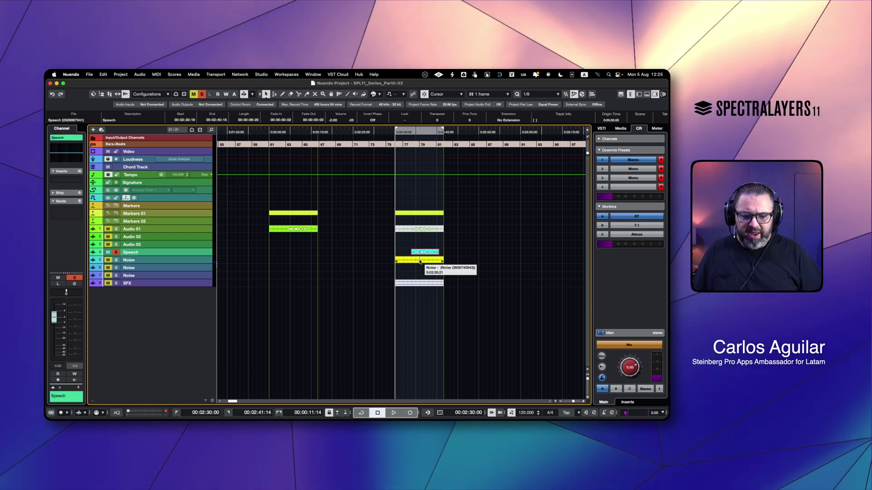
{"action": "key", "text": "Up"}
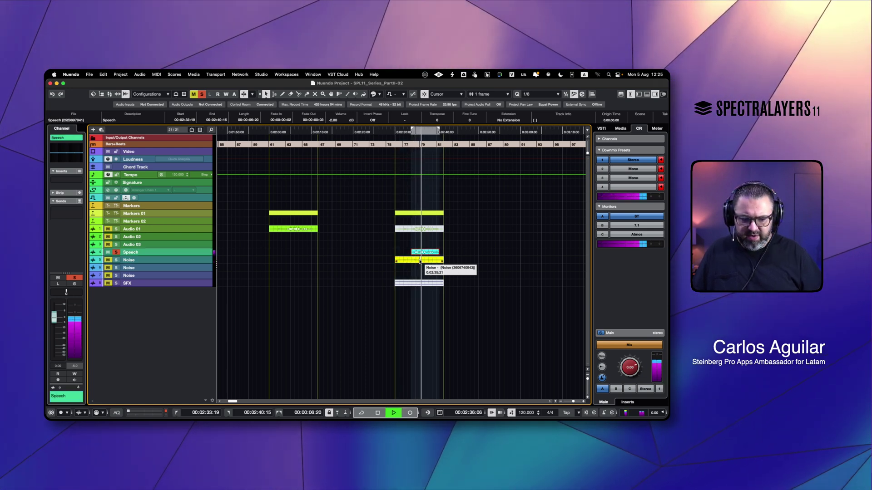
{"action": "key", "text": "space"}
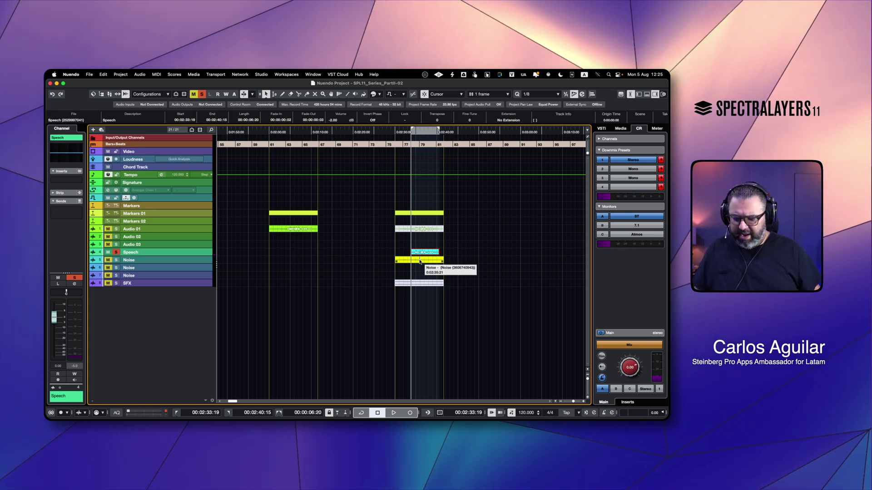
Step: Turn off solo, mute the second section's processed Noise clip and unmute its howler monkey SFX clip
{"action": "left_click", "coordinate": [403, 268]}
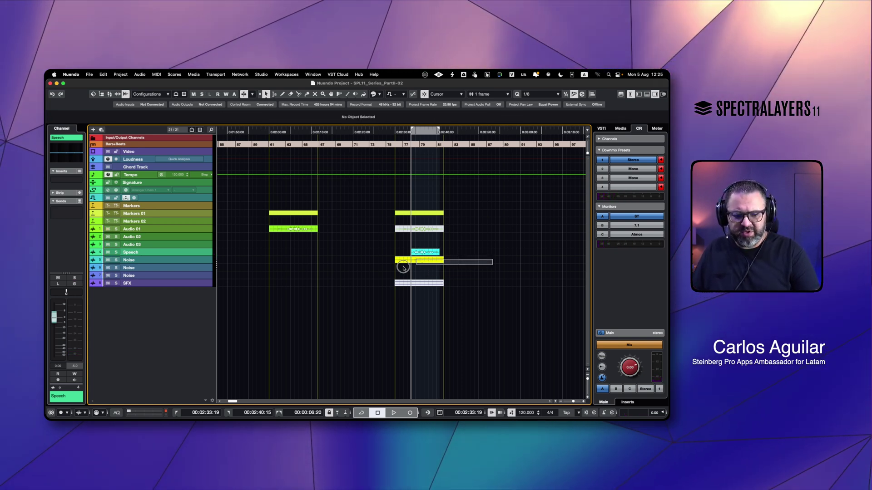
{"action": "left_click_drag", "start_coordinate": [388, 269], "coordinate": [389, 271]}
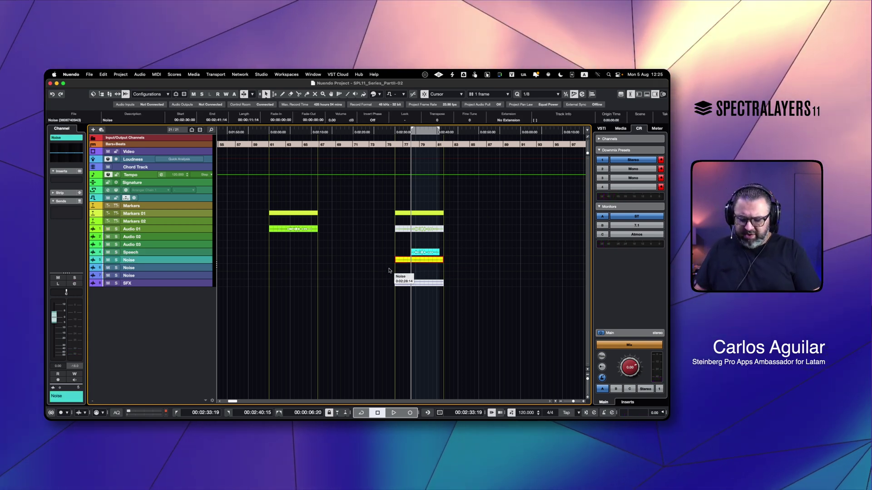
{"action": "left_click_drag", "start_coordinate": [389, 270], "coordinate": [411, 285]}
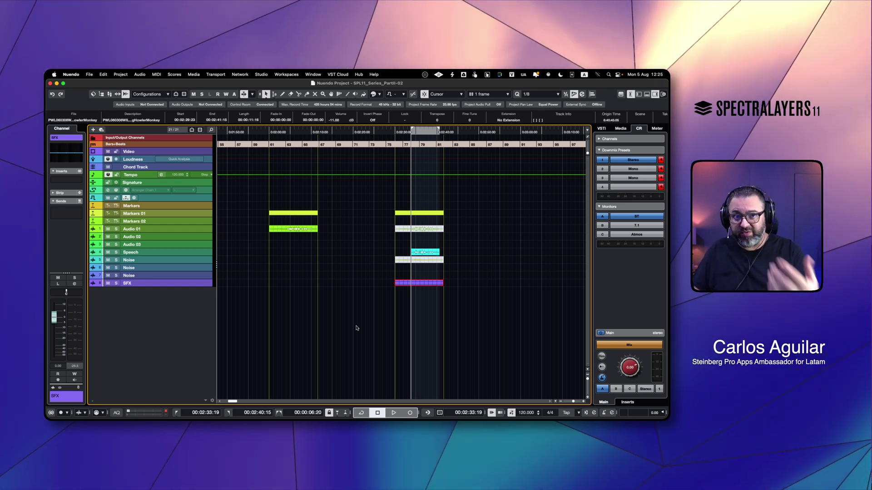
Step: Play the second section's processed Speech and SFX mix and its original clip to compare before and after
{"action": "left_click", "coordinate": [403, 277]}
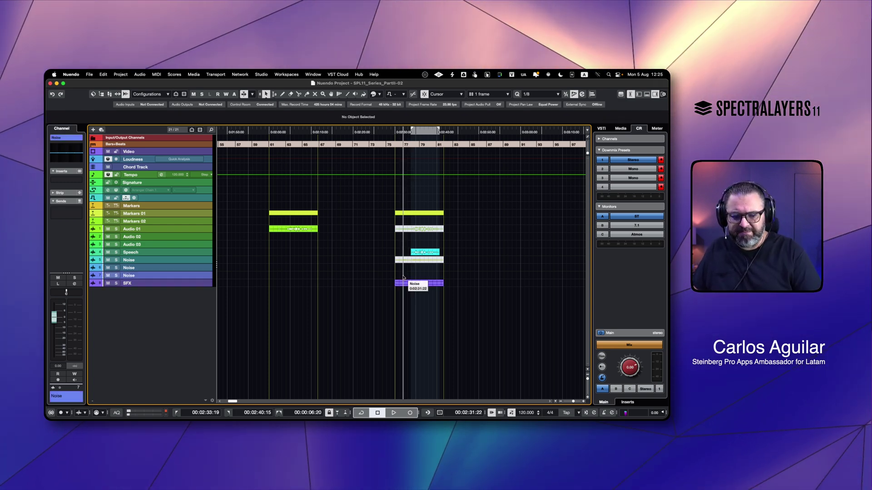
{"action": "key", "text": "space"}
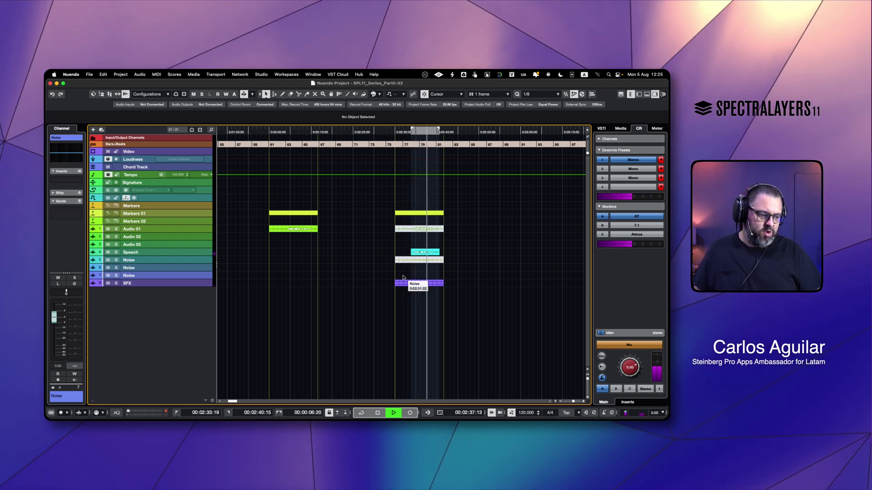
{"action": "key", "text": "space"}
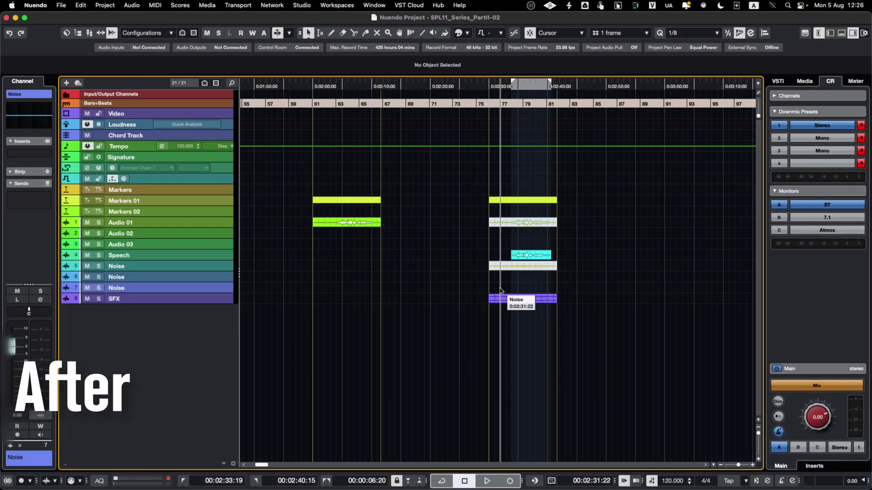
{"action": "key", "text": "space"}
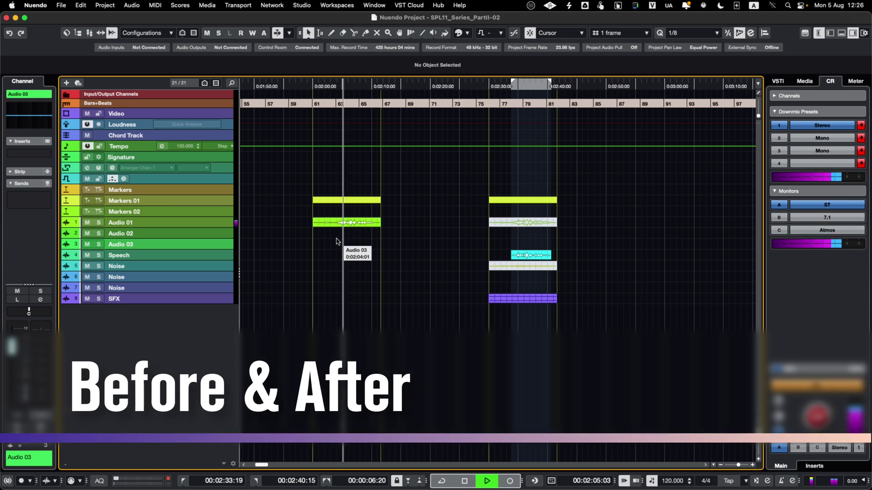
Step: Switch playback repeatedly between the processed mix around 00:02:32 and the original clip around 00:02:04, finishing on the processed version
{"action": "left_click", "coordinate": [507, 281]}
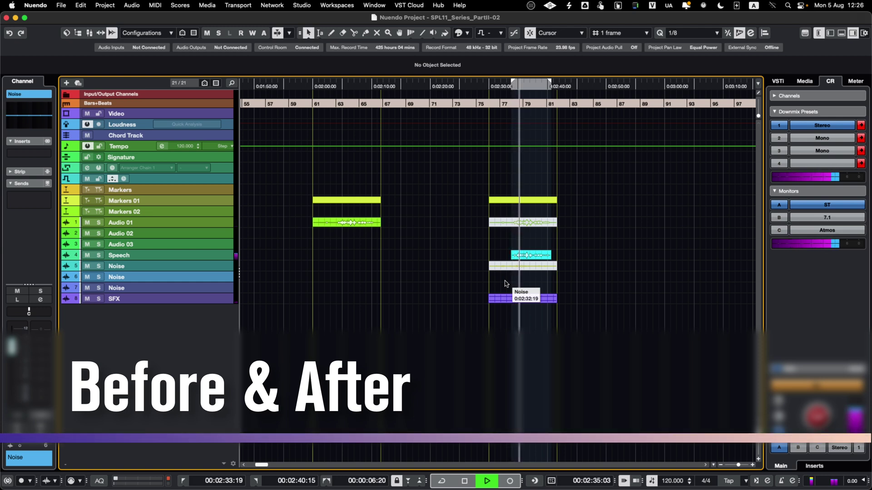
{"action": "left_click", "coordinate": [336, 234]}
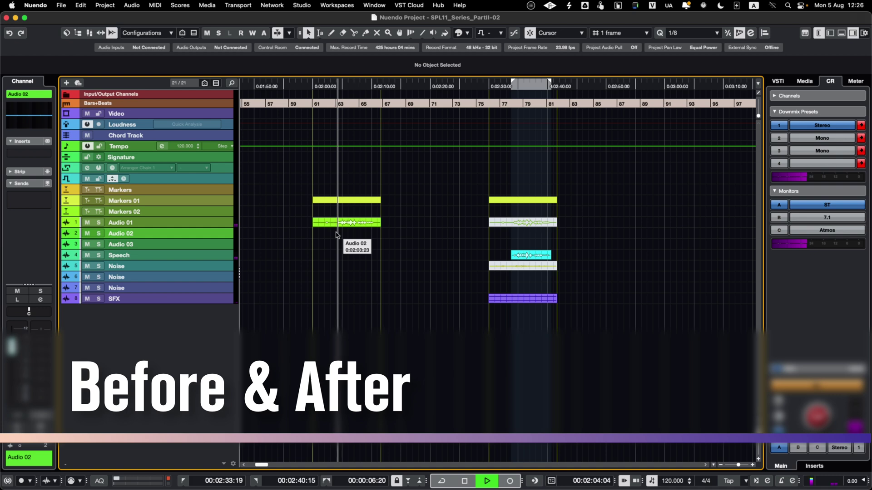
{"action": "left_click", "coordinate": [511, 280]}
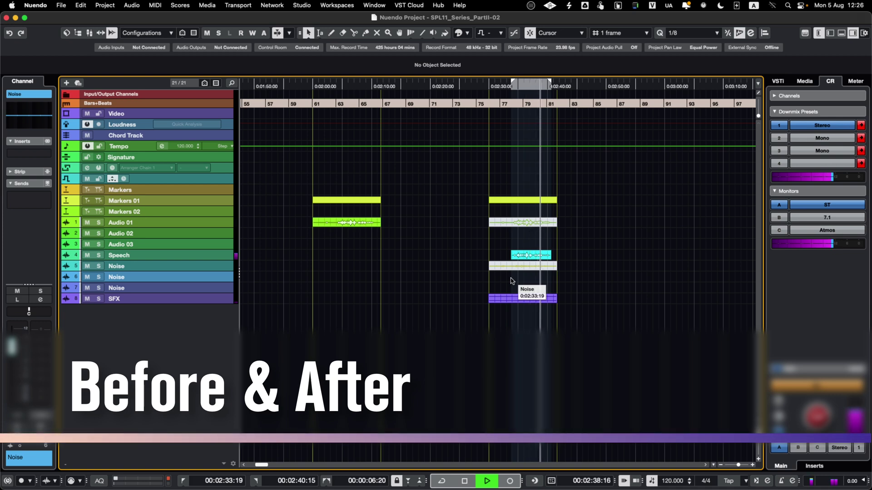
{"action": "left_click", "coordinate": [338, 235]}
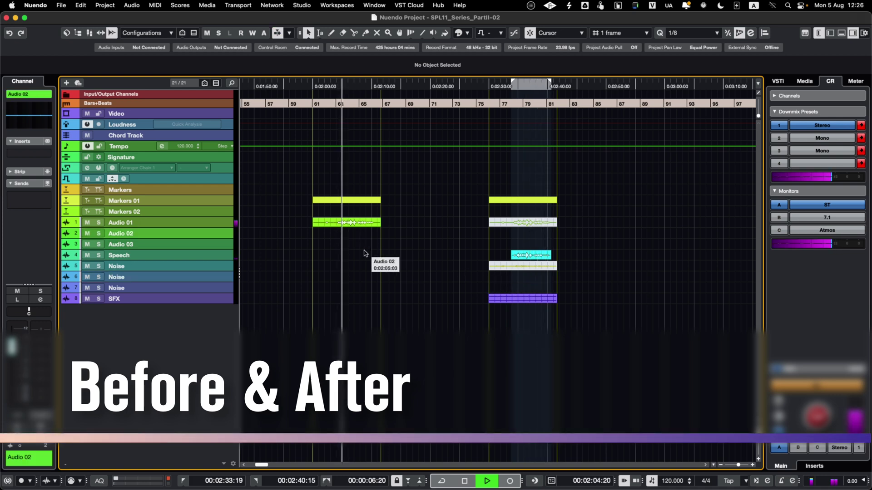
{"action": "left_click", "coordinate": [501, 278]}
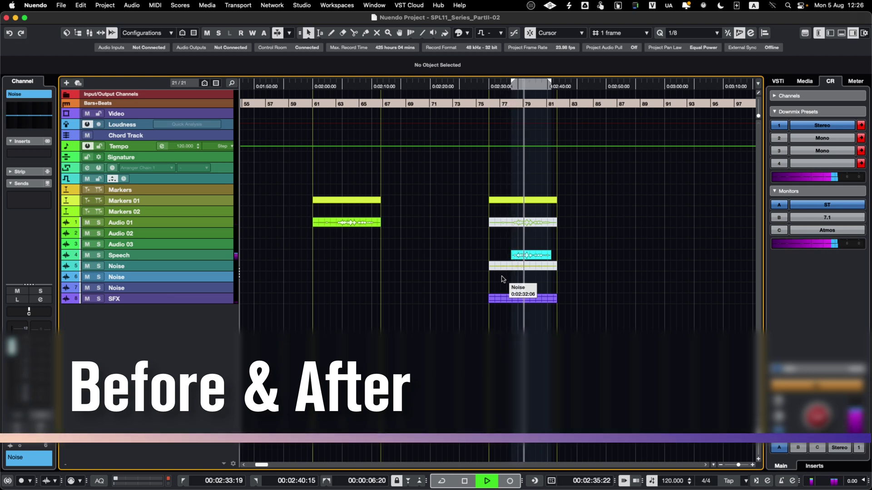
{"action": "key", "text": "space"}
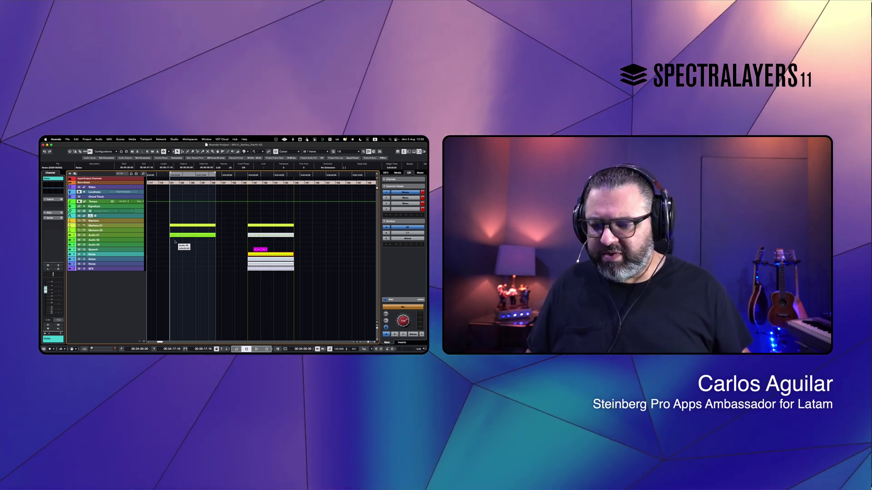
Step: Play the original Audio 01 clip in the section starting at 00:04:00:00
{"action": "key", "text": "space"}
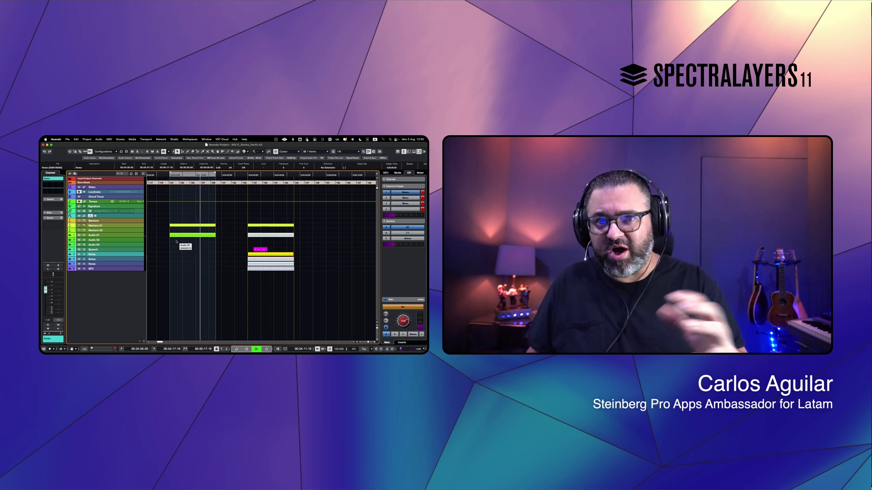
{"action": "key", "text": "space"}
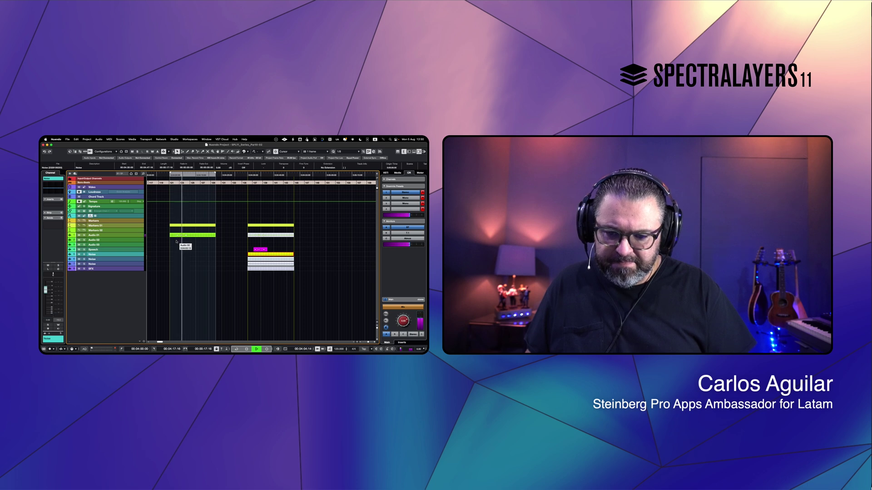
{"action": "key", "text": "space"}
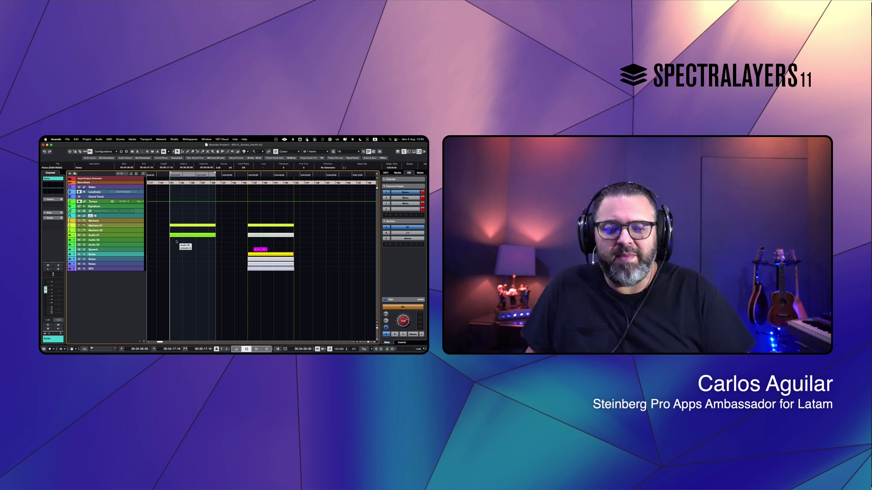
Step: Play the processed Speech and Noise clips from about 00:04:32 and mute the topmost Noise clip during playback
{"action": "left_click", "coordinate": [253, 282]}
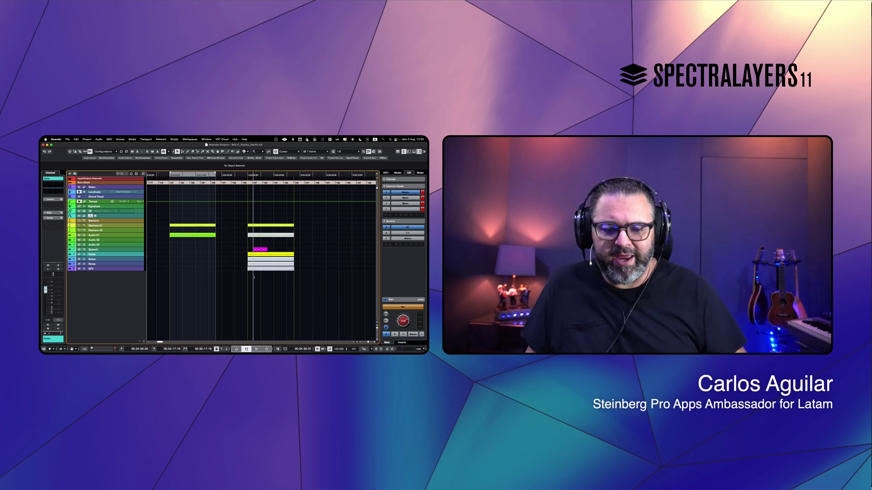
{"action": "key", "text": "space"}
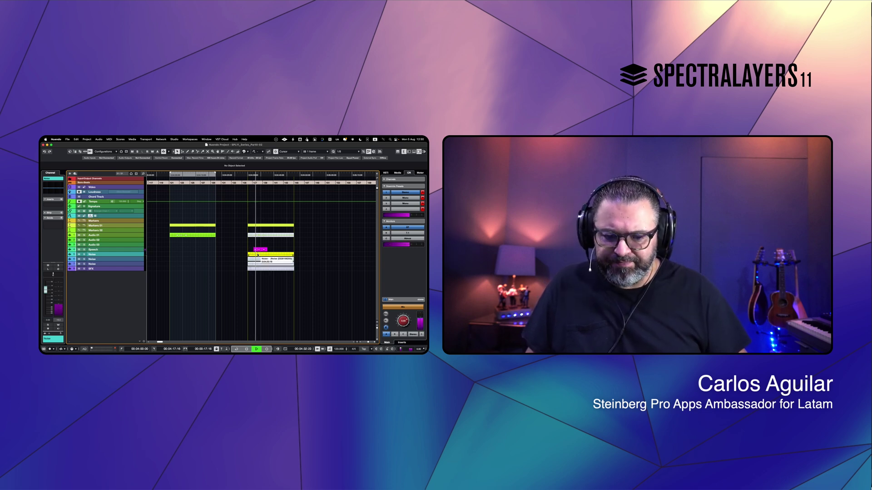
{"action": "left_click", "coordinate": [258, 255]}
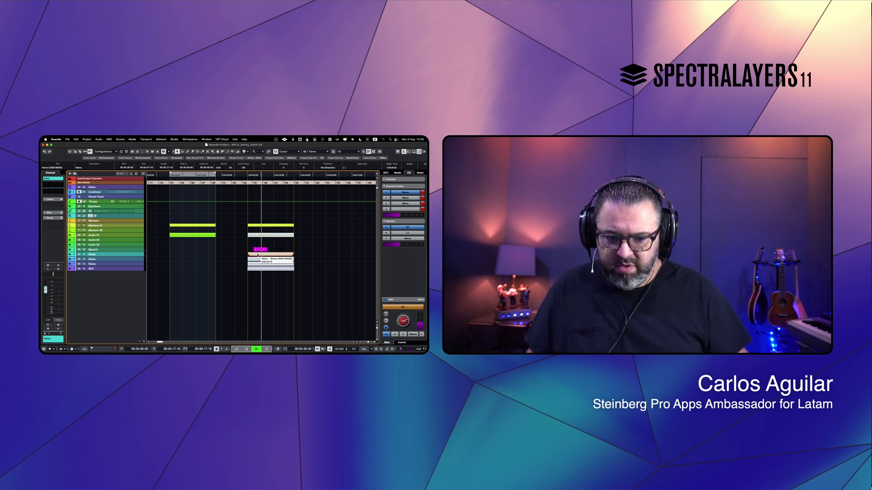
{"action": "key", "text": "space"}
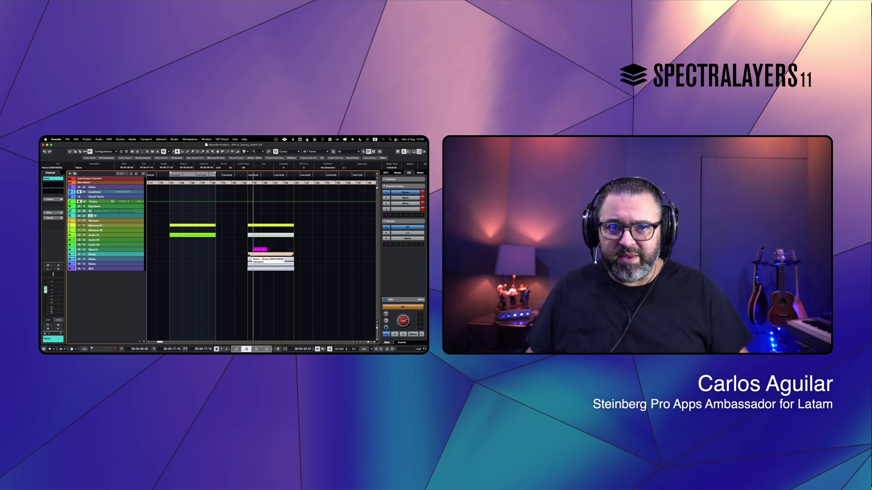
Step: Unmute the clip on the second Noise track and compare its mix with Speech against the original clip at 00:04:00:00
{"action": "left_click", "coordinate": [254, 260]}
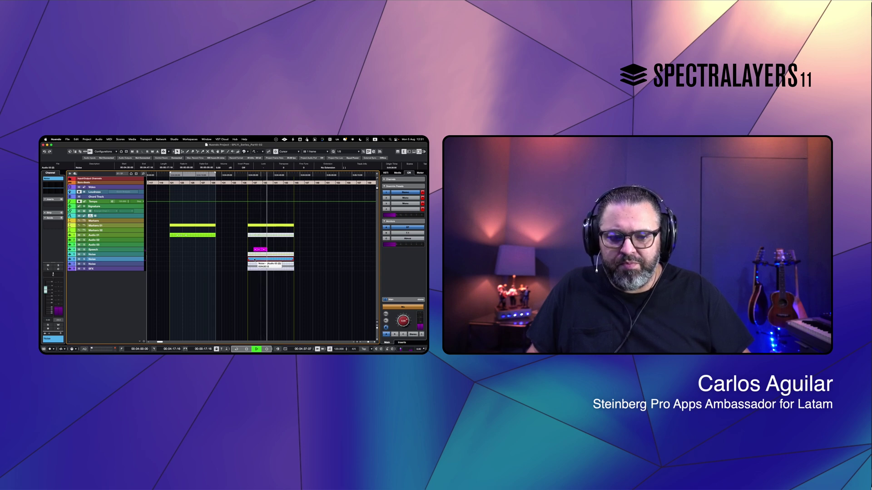
{"action": "left_click", "coordinate": [176, 241]}
{"action": "key", "text": "space"}
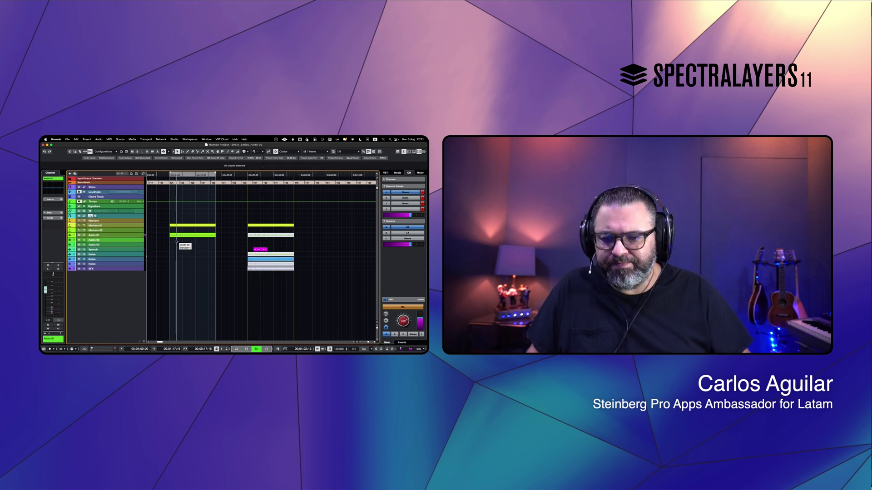
{"action": "key", "text": "space"}
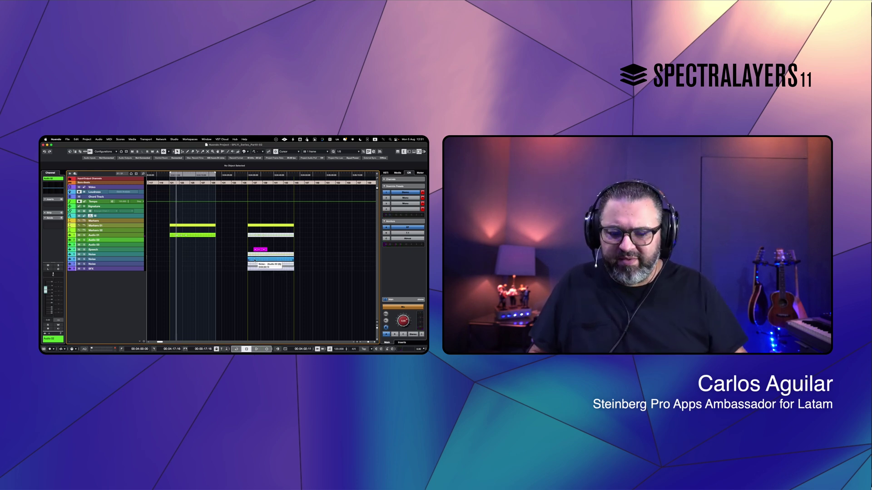
{"action": "left_click", "coordinate": [253, 244]}
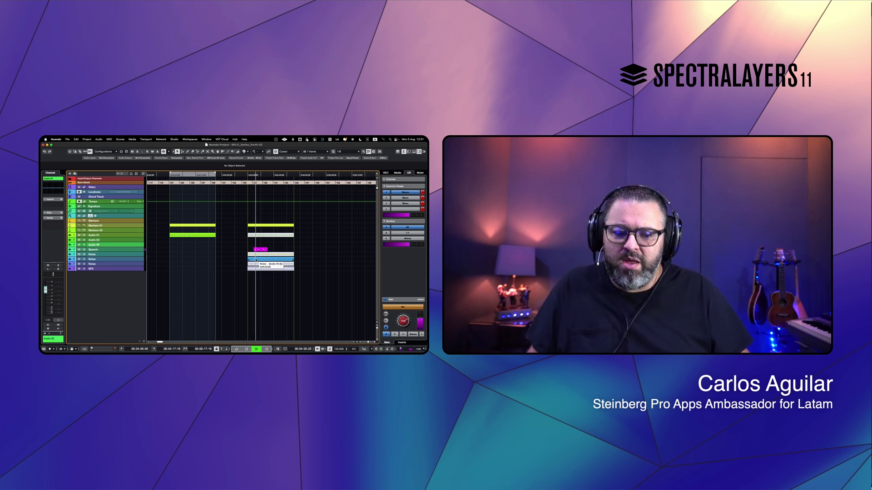
Step: Mute the clip on the second Noise track, unmute the one on the third Noise track and compare the mix with the original
{"action": "left_click", "coordinate": [256, 259]}
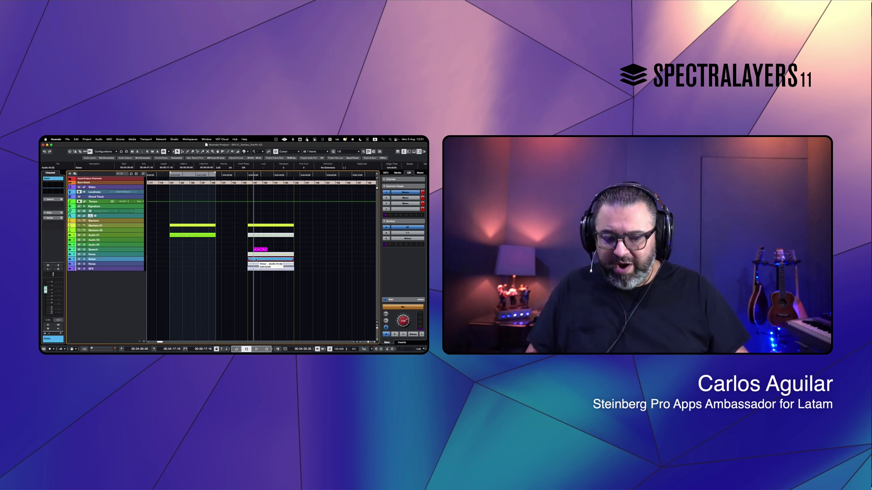
{"action": "left_click", "coordinate": [258, 264]}
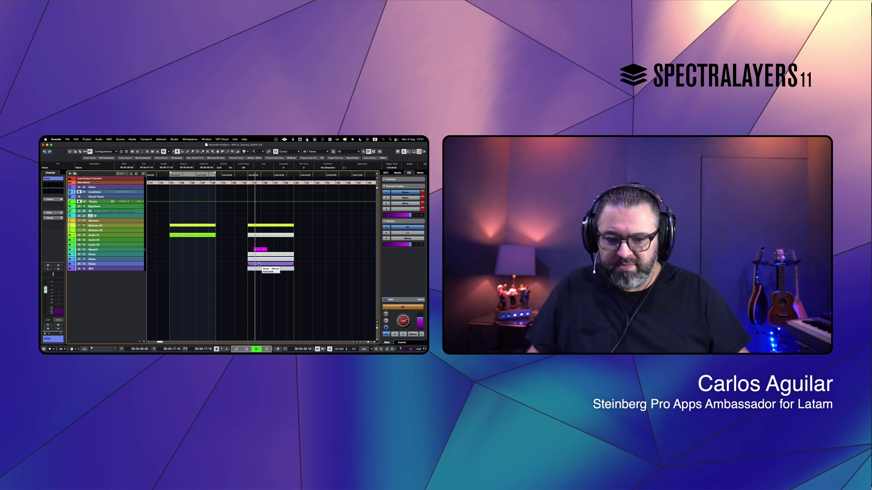
{"action": "left_click", "coordinate": [176, 240]}
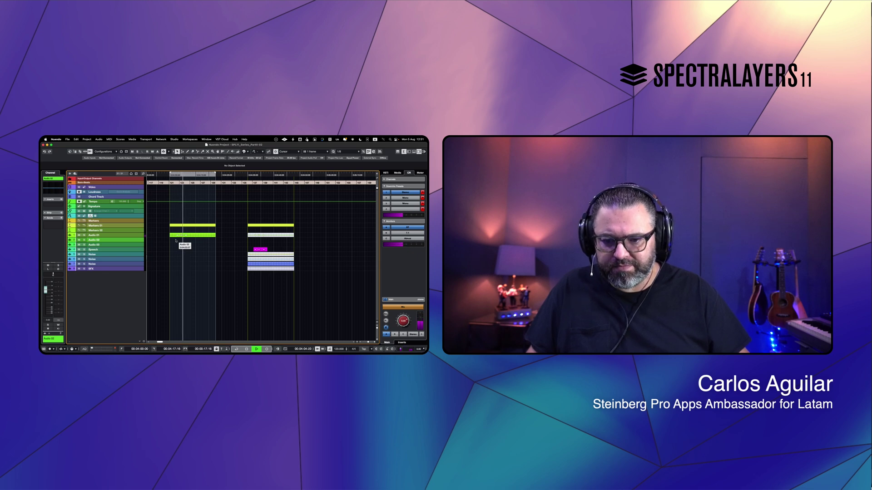
{"action": "left_click", "coordinate": [255, 275]}
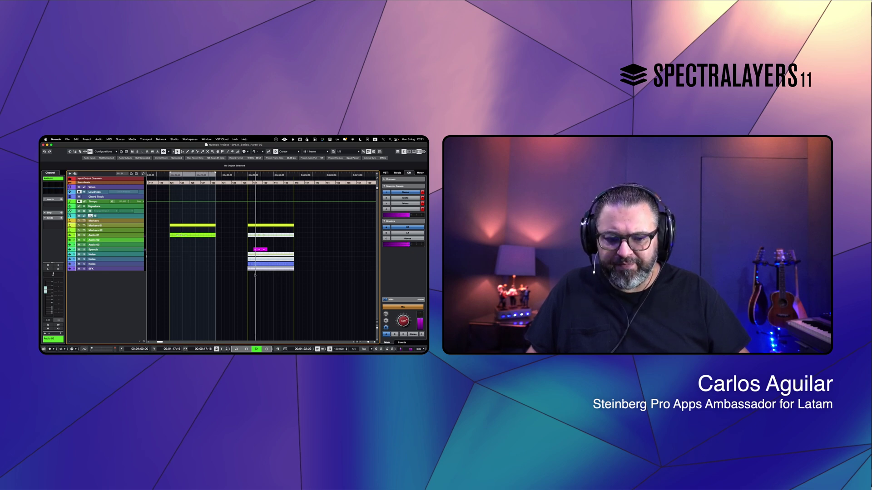
Step: Unmute the SFX clip below the third Noise clip and alternate playback between the original and the processed mix
{"action": "key", "text": "space"}
{"action": "left_click", "coordinate": [259, 270]}
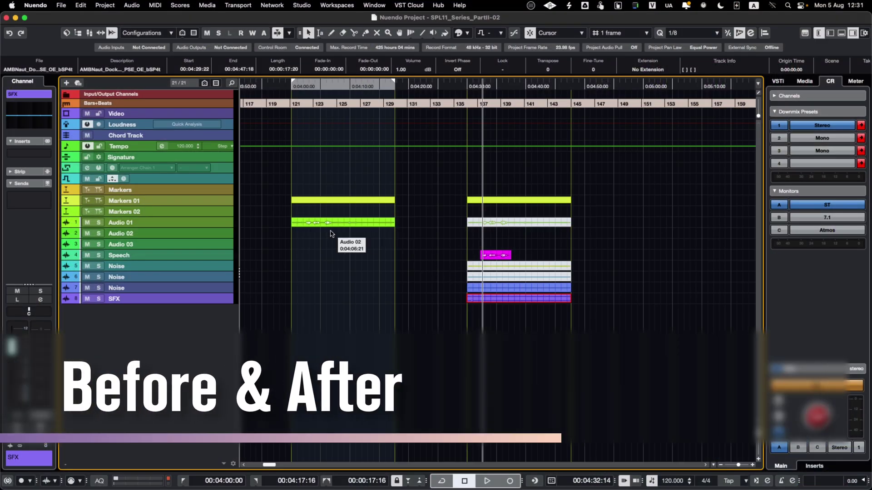
{"action": "left_click", "coordinate": [306, 234]}
{"action": "key", "text": "space"}
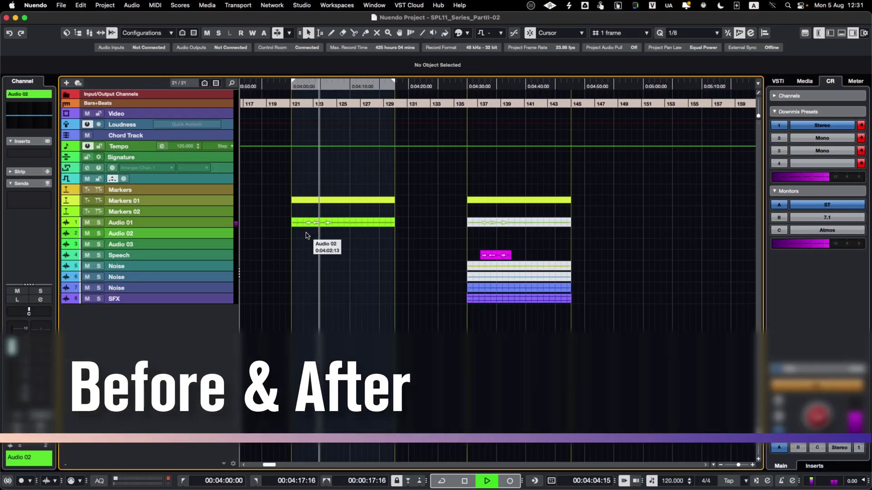
{"action": "left_click", "coordinate": [468, 257]}
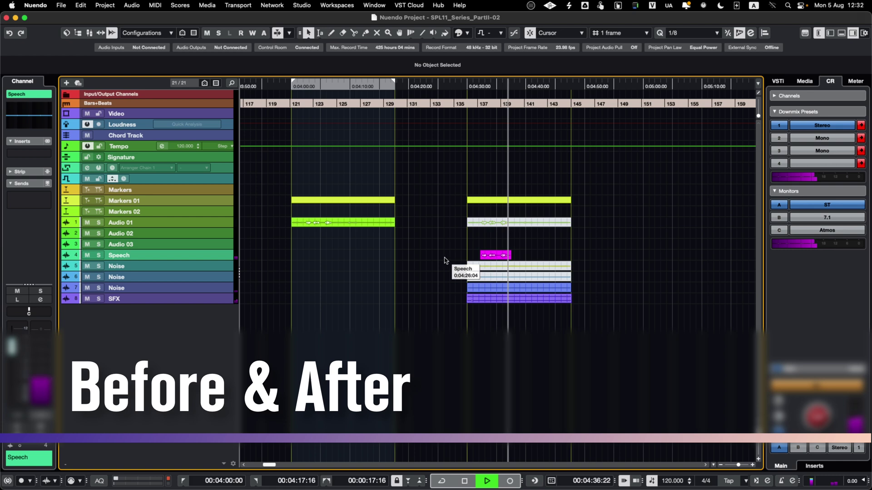
{"action": "left_click", "coordinate": [301, 236]}
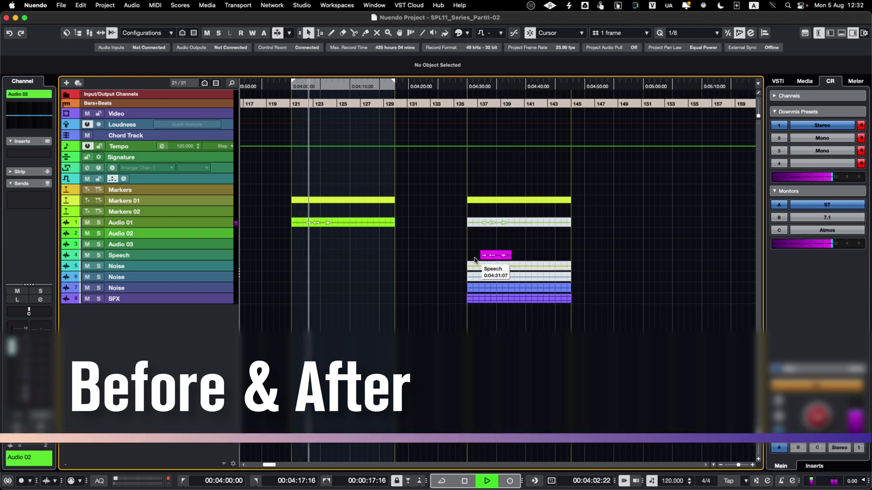
Step: Replay the processed Speech, Noise and SFX mix from 00:04:31:20 and the original clip from about 00:04:02 to compare them again
{"action": "left_click", "coordinate": [478, 310]}
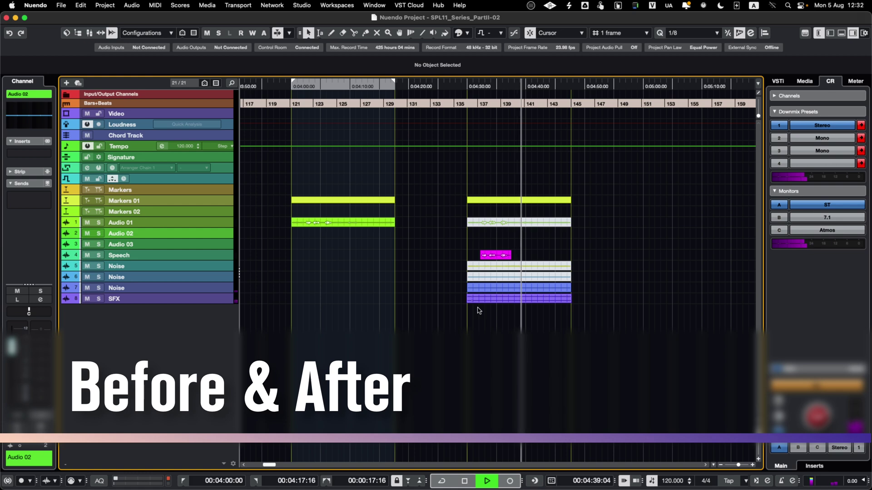
{"action": "key", "text": "space"}
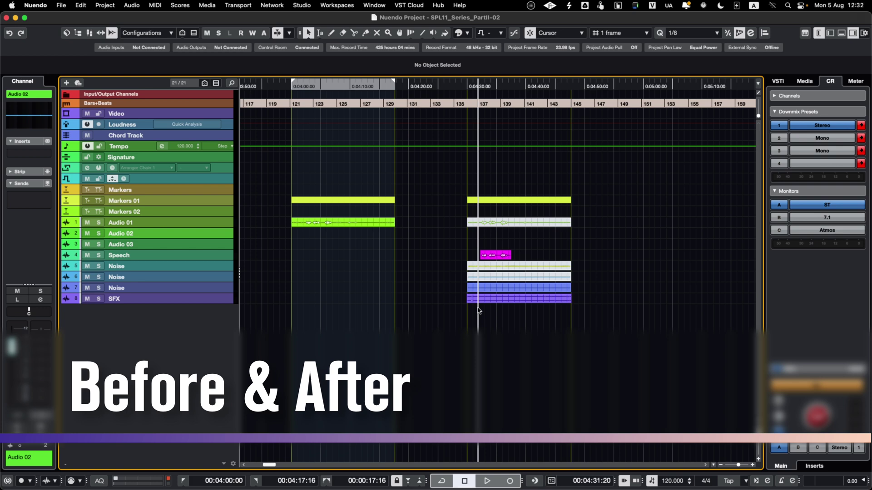
{"action": "key", "text": "space"}
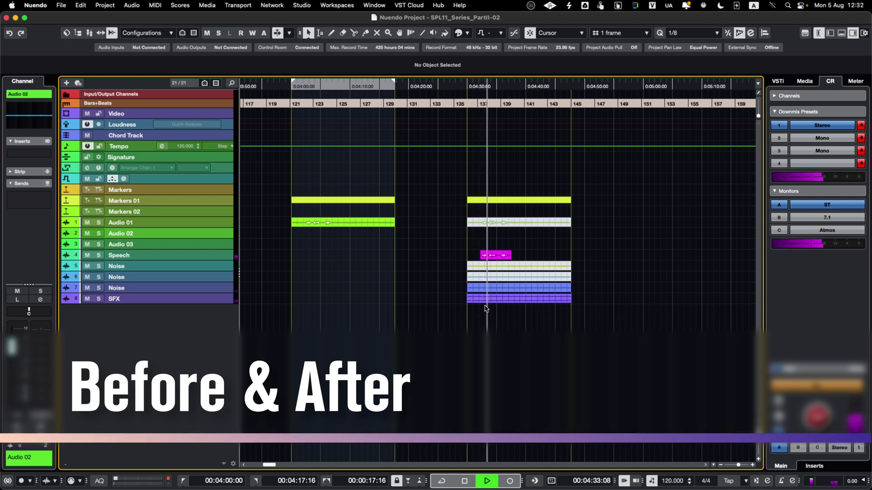
{"action": "key", "text": "space"}
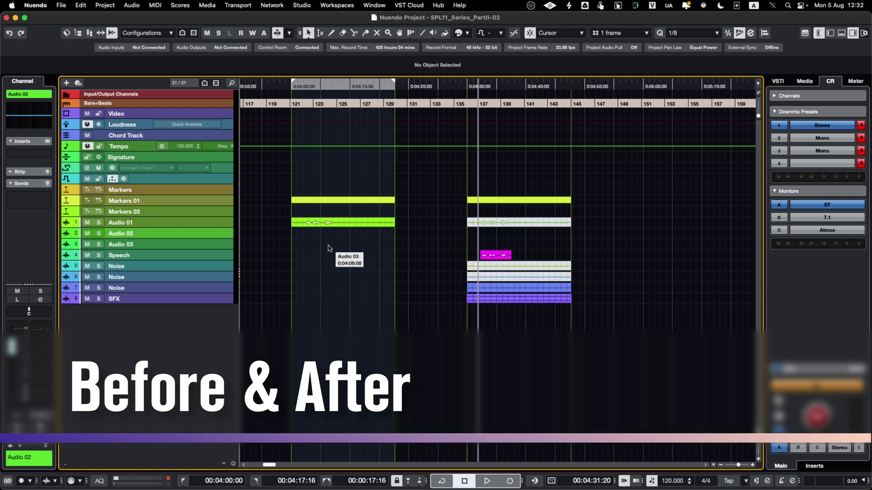
{"action": "left_click", "coordinate": [306, 238]}
{"action": "key", "text": "space"}
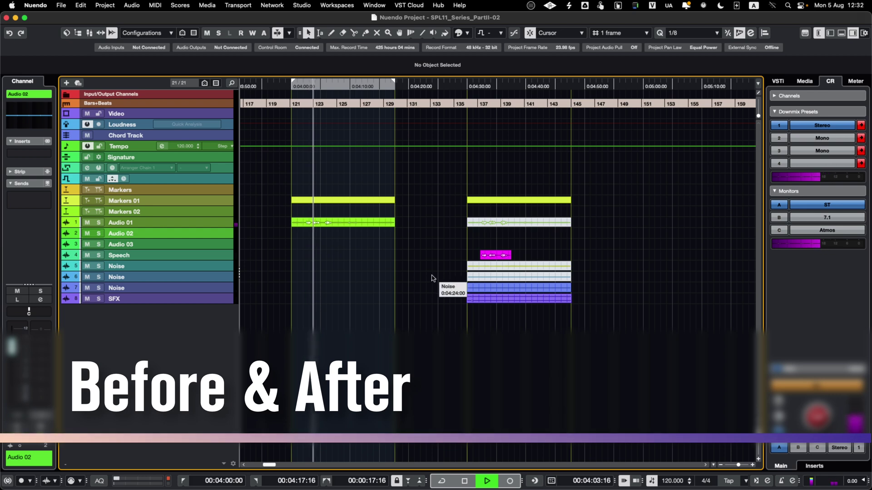
{"action": "left_click", "coordinate": [478, 312]}
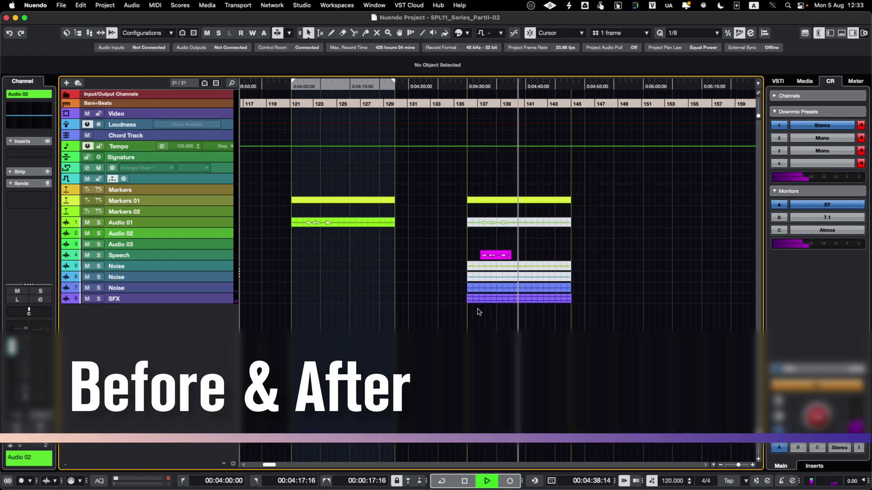
{"action": "key", "text": "space"}
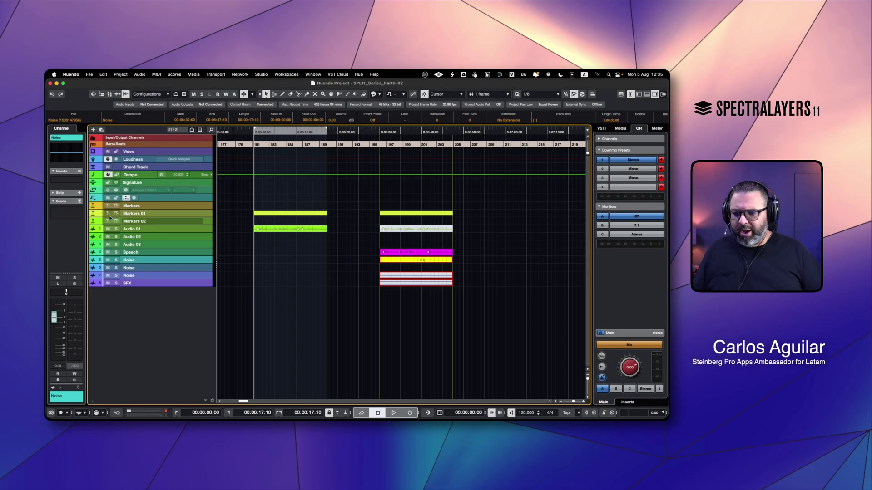
Step: Play the original Audio 01 clip in the section starting at 00:06:00:00, selecting the clip during playback
{"action": "left_click", "coordinate": [255, 241]}
{"action": "key", "text": "space"}
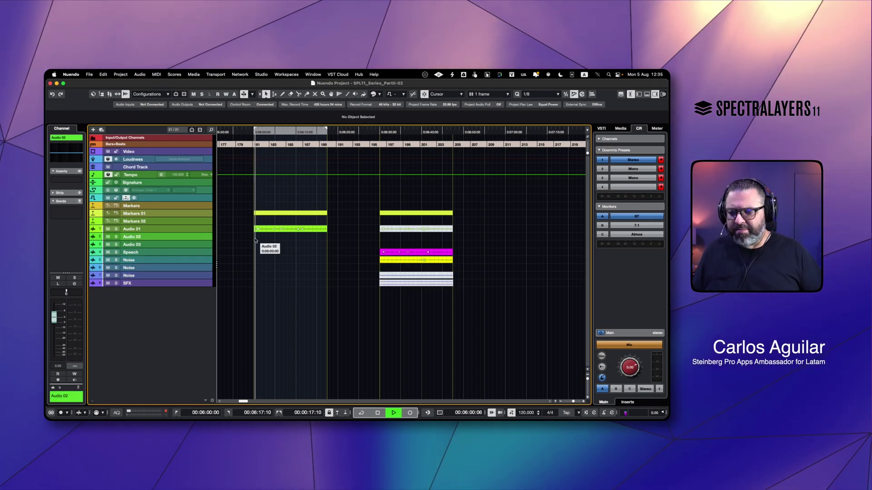
{"action": "left_click", "coordinate": [261, 229]}
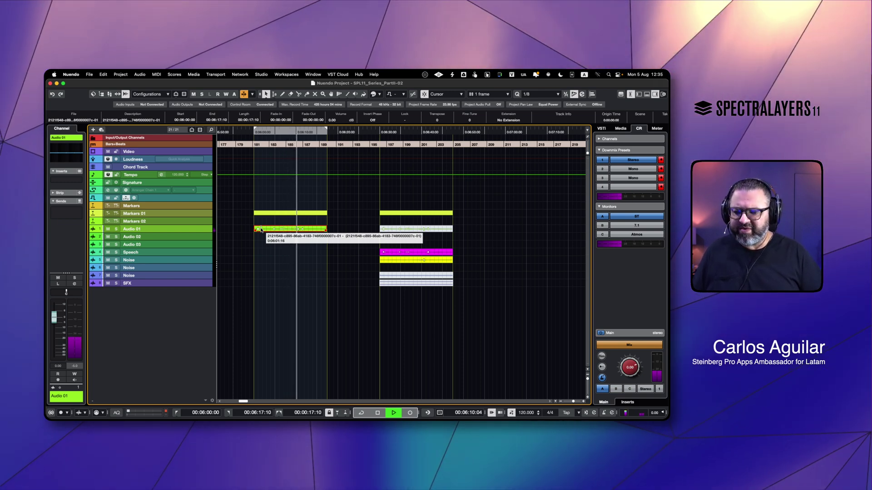
{"action": "key", "text": "space"}
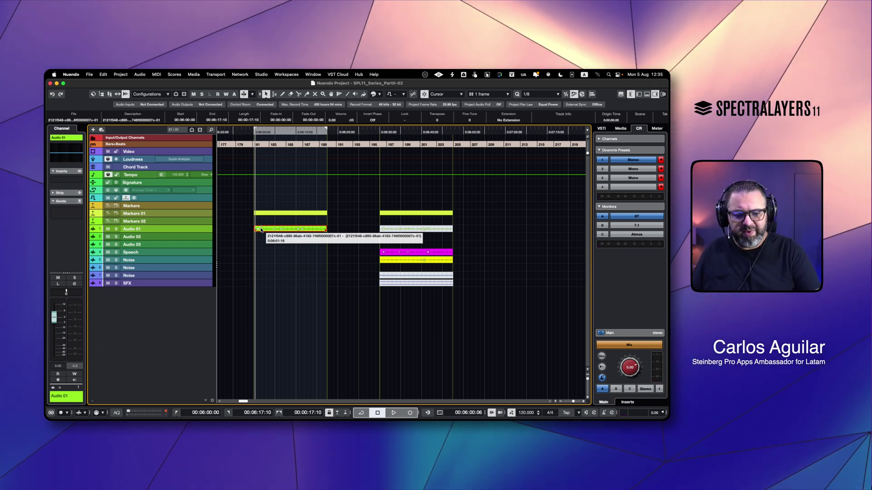
Step: Set the locators around the Speech clip at 00:06:30:00 and play the separated Speech and Noise clips together
{"action": "left_click", "coordinate": [409, 253]}
{"action": "key", "text": "p"}
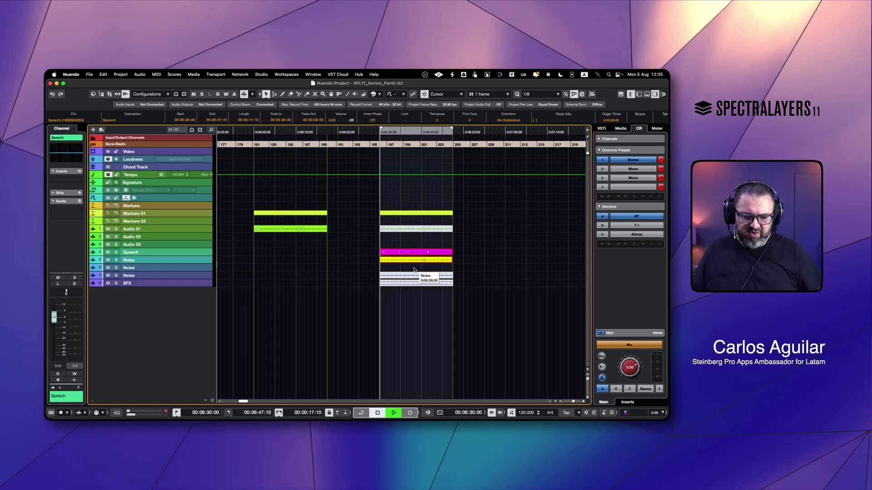
{"action": "key", "text": "space"}
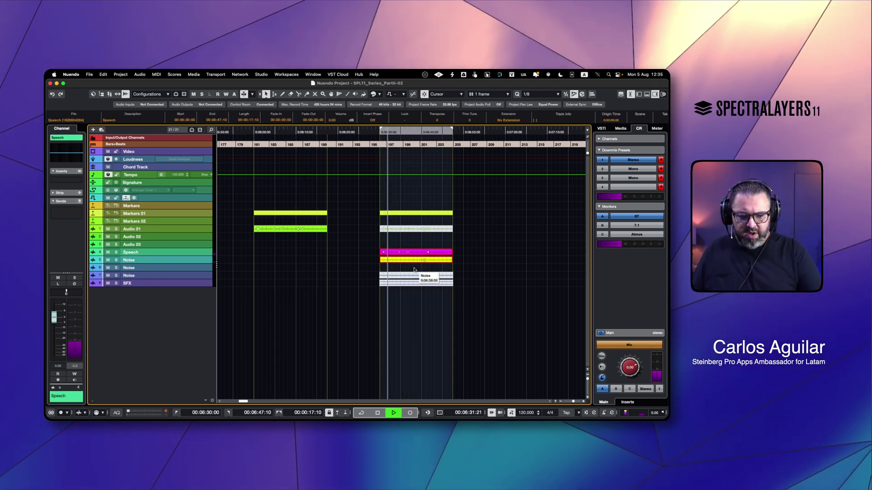
Step: Solo the first Noise track and play its clip on its own from 00:06:30:00
{"action": "left_click", "coordinate": [423, 261]}
{"action": "key", "text": "space"}
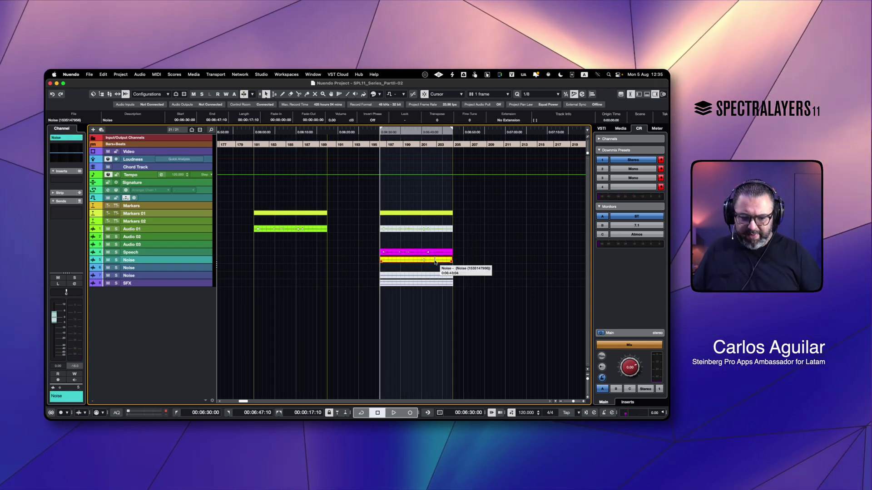
{"action": "key", "text": "s"}
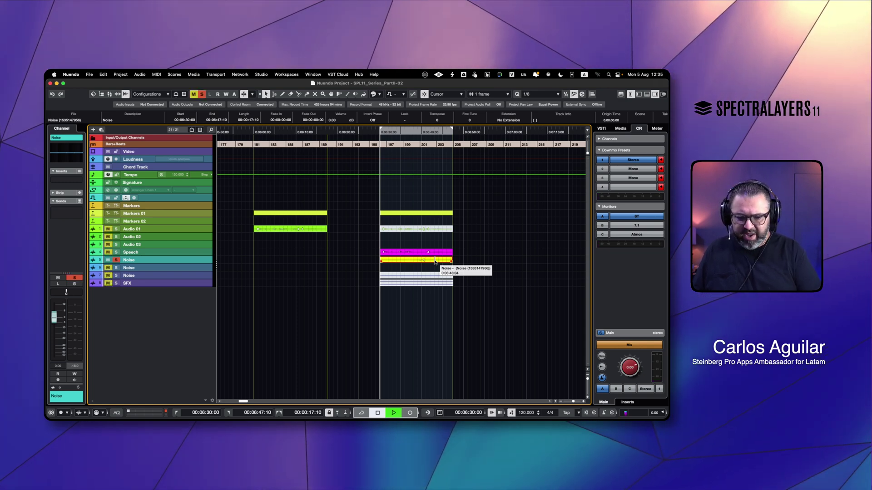
{"action": "key", "text": "space"}
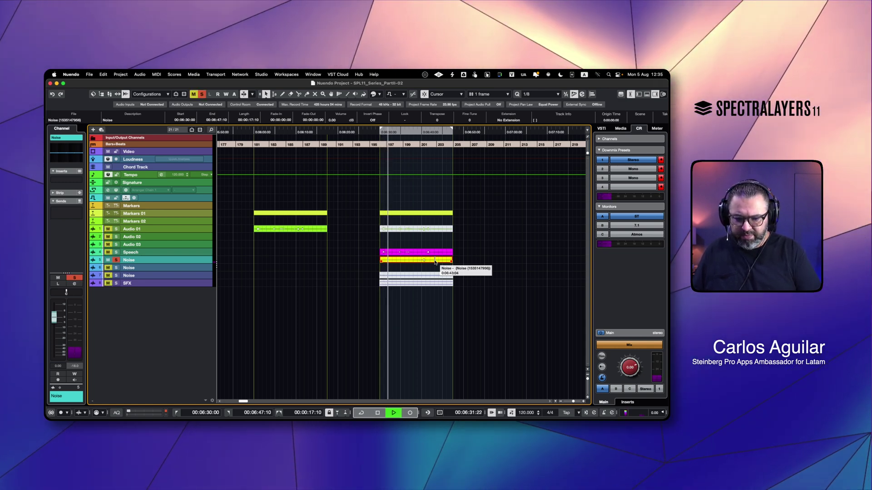
Step: Turn off the Noise track's solo, mute its clip and play the Speech clip alone
{"action": "key", "text": "space"}
{"action": "key", "text": "s"}
{"action": "key", "text": "space"}
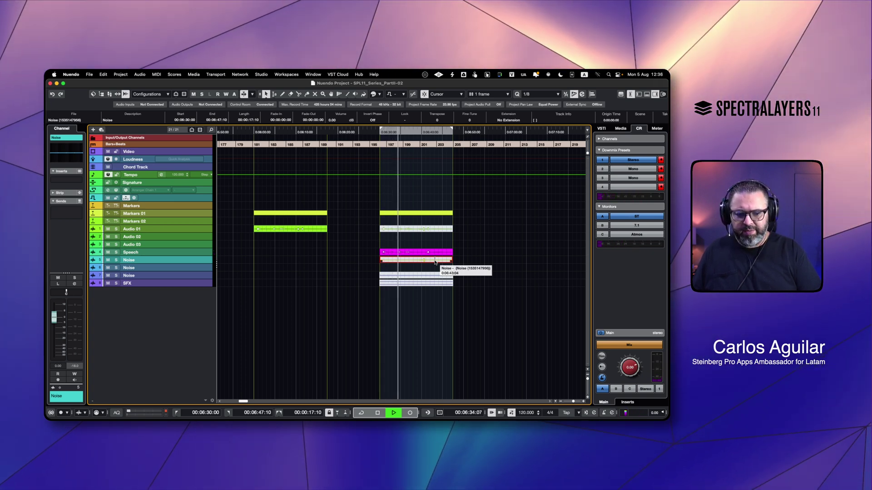
{"action": "key", "text": "space"}
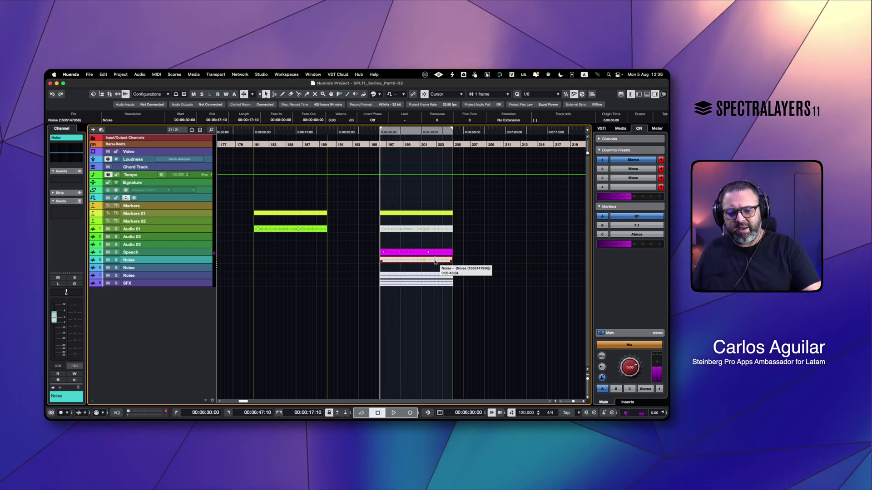
Step: Unmute the air compressor clip on the third Noise track and the wind clip on the SFX track, and play the mix
{"action": "left_click", "coordinate": [432, 285]}
{"action": "left_click_drag", "start_coordinate": [432, 285], "coordinate": [460, 296]}
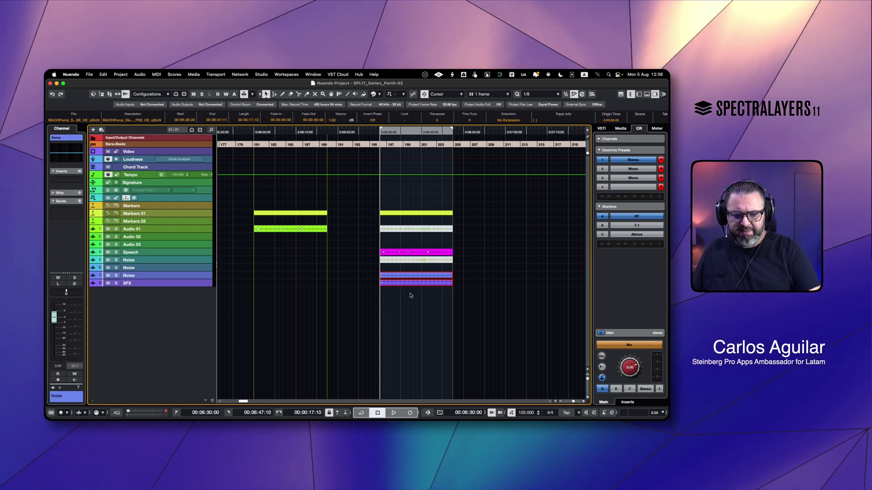
{"action": "key", "text": "space"}
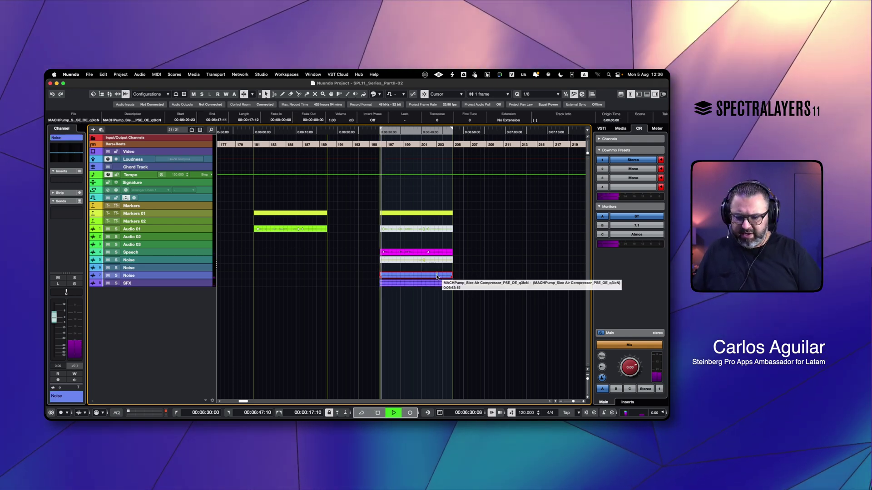
Step: Listen to the third Noise track and the SFX track soloed one after the other, then clear the solo
{"action": "key", "text": "s"}
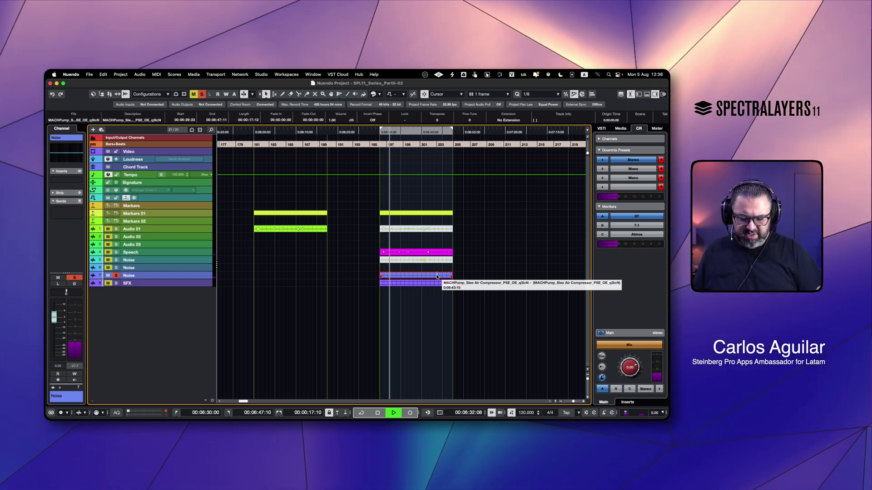
{"action": "key", "text": "Down"}
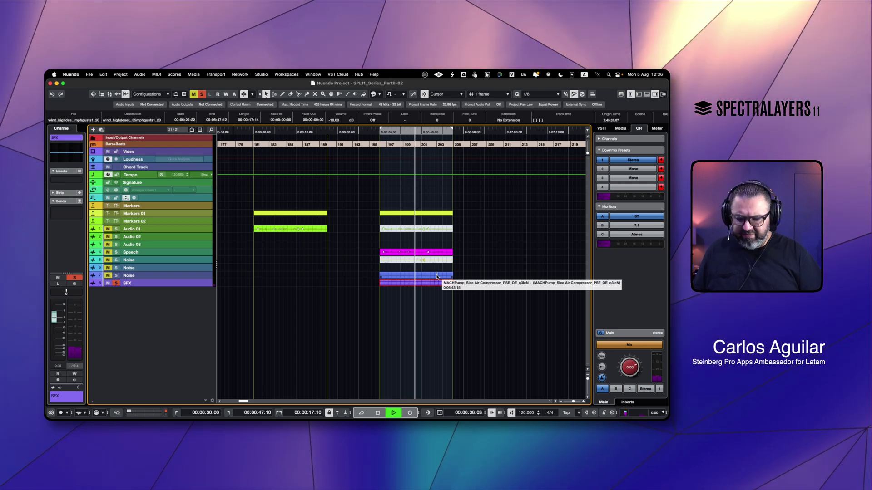
{"action": "key", "text": "space"}
{"action": "key", "text": "s"}
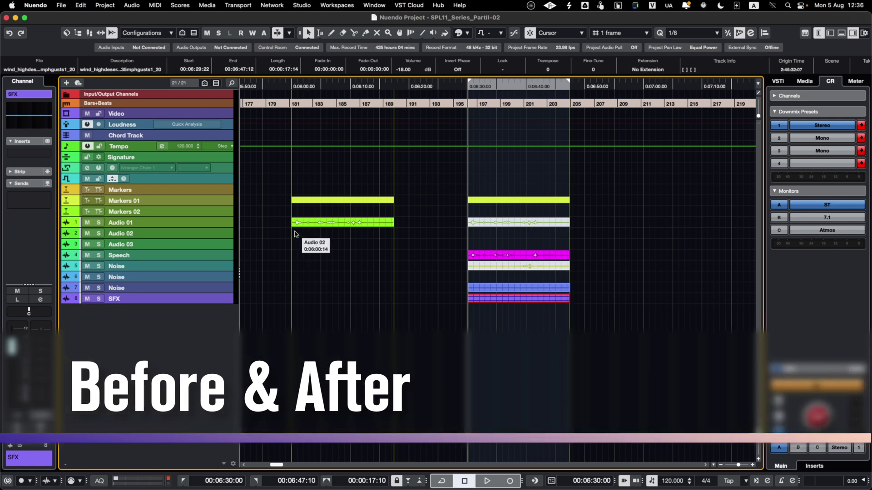
Step: Play the original Audio 01 clip from about 00:06:00 and compare it with the processed mix at 00:06:30:00
{"action": "left_click", "coordinate": [294, 233]}
{"action": "key", "text": "space"}
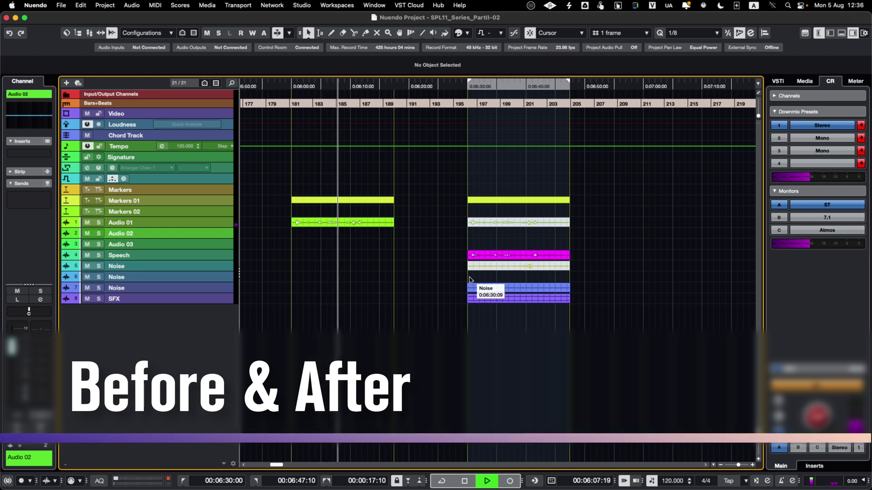
{"action": "key", "text": "KP_1"}
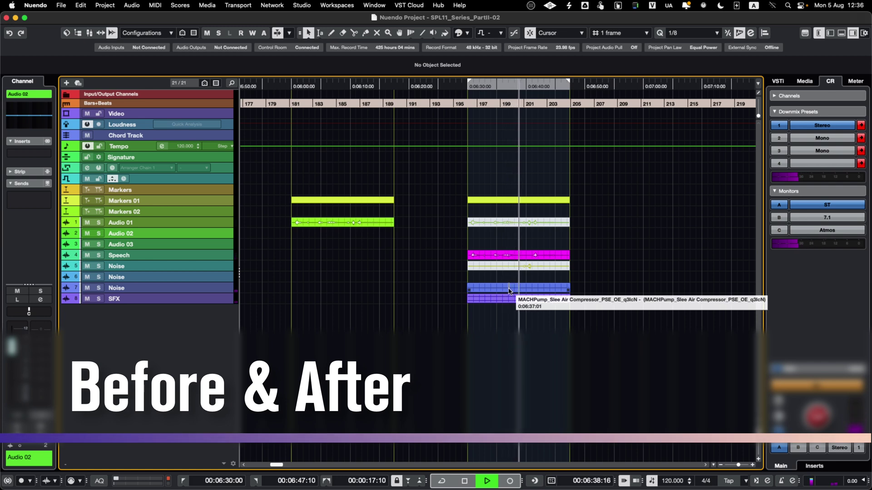
{"action": "key", "text": "space"}
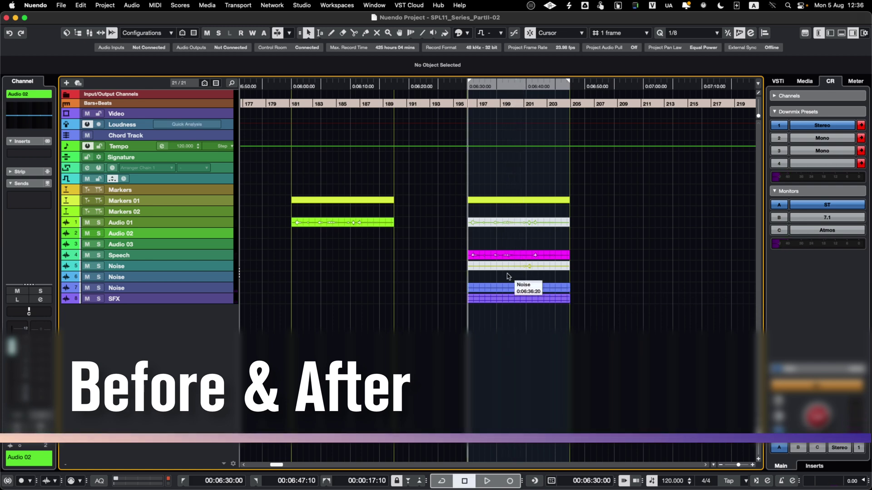
Step: Repeat the before-and-after comparison of the 00:06:00 original and the 00:06:30:00 processed mix
{"action": "left_click", "coordinate": [294, 234]}
{"action": "key", "text": "space"}
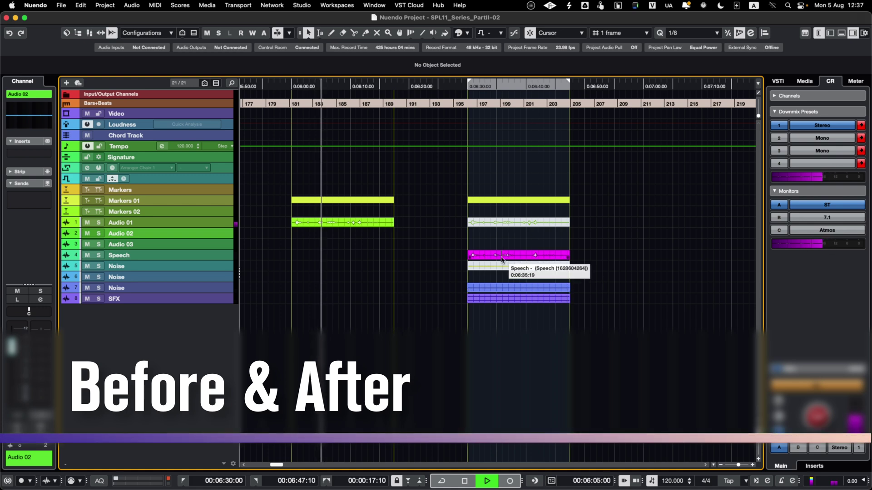
{"action": "key", "text": "KP_1"}
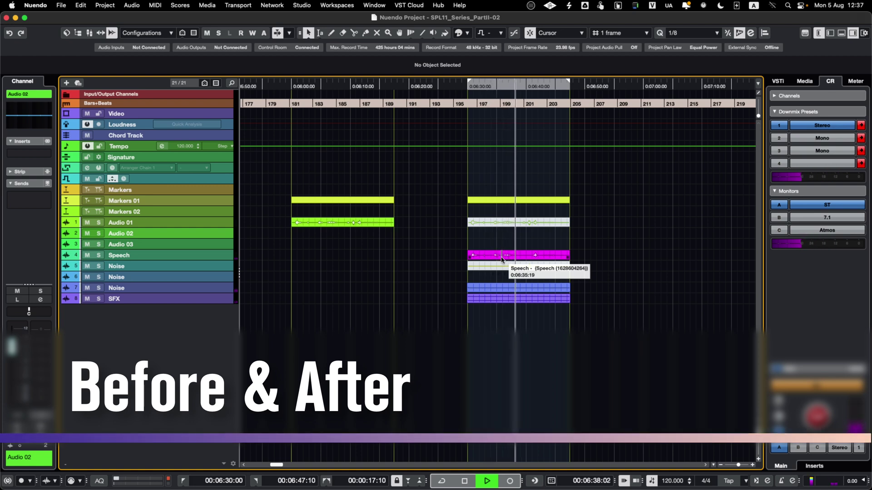
{"action": "key", "text": "space"}
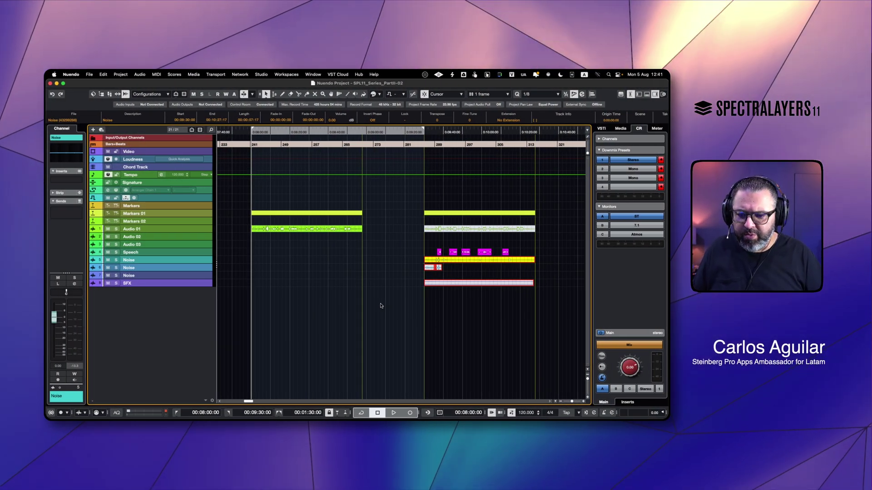
Step: Play the original Audio 01 clip from 00:08:00:00, skipping ahead to about 00:08:14 and 00:08:19
{"action": "key", "text": "space"}
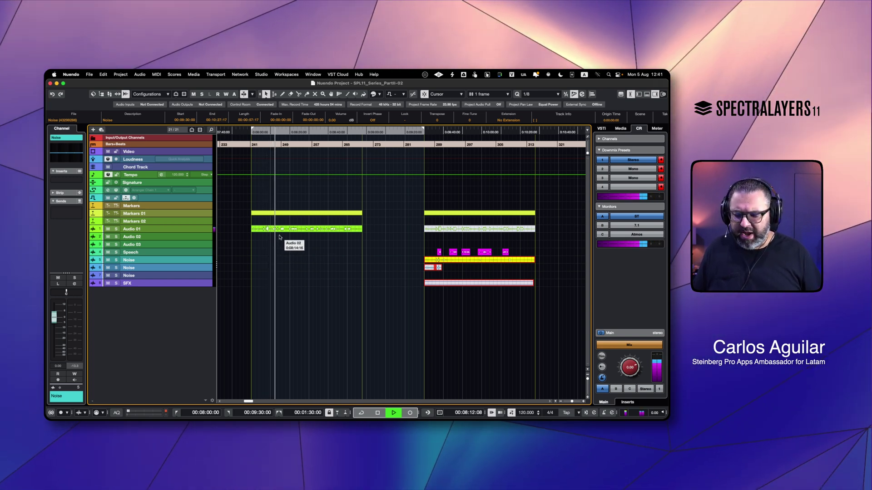
{"action": "left_click", "coordinate": [279, 236]}
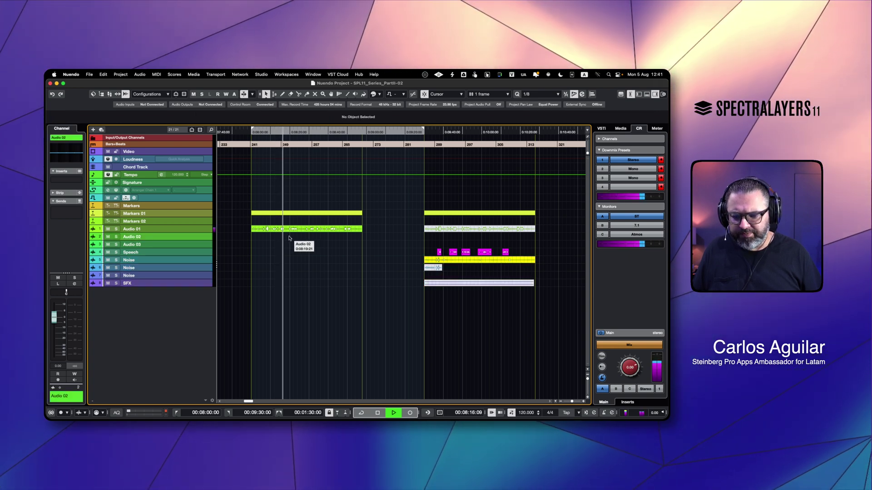
{"action": "left_click", "coordinate": [289, 238]}
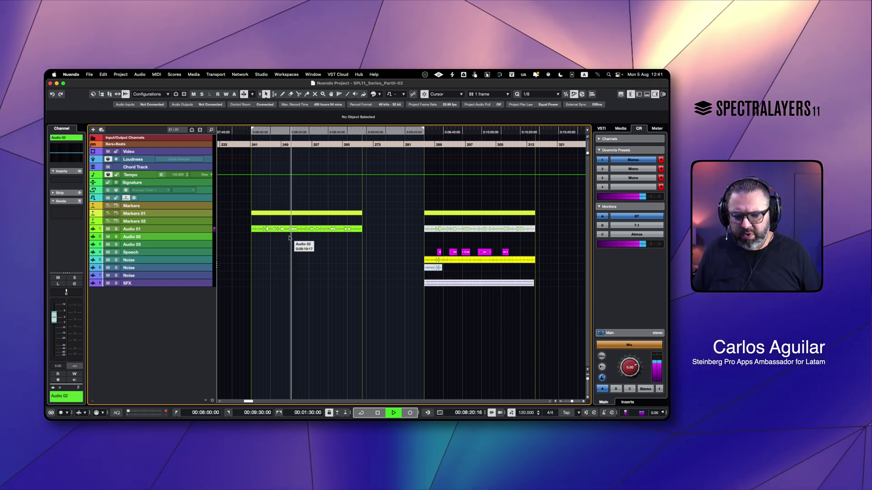
Step: Mute the first Noise clip in the 00:09:30:00 section and play the isolated Speech clips, skipping from one to the next
{"action": "left_click", "coordinate": [456, 261]}
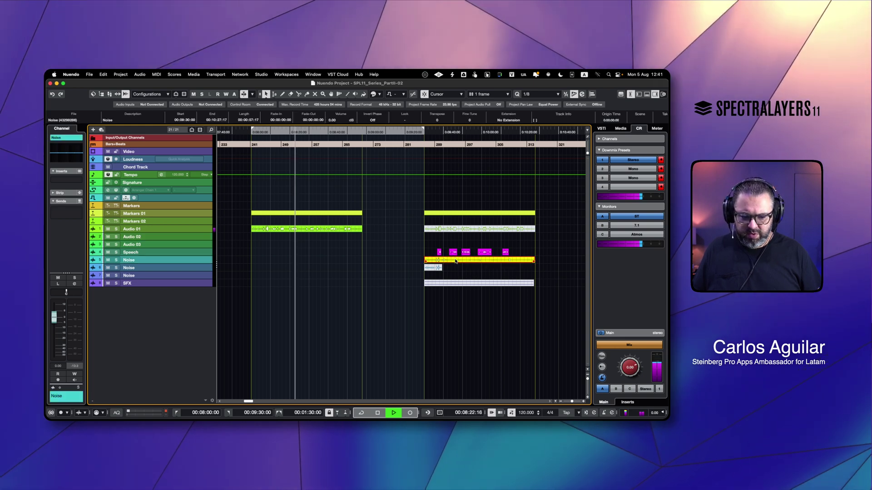
{"action": "key", "text": "l"}
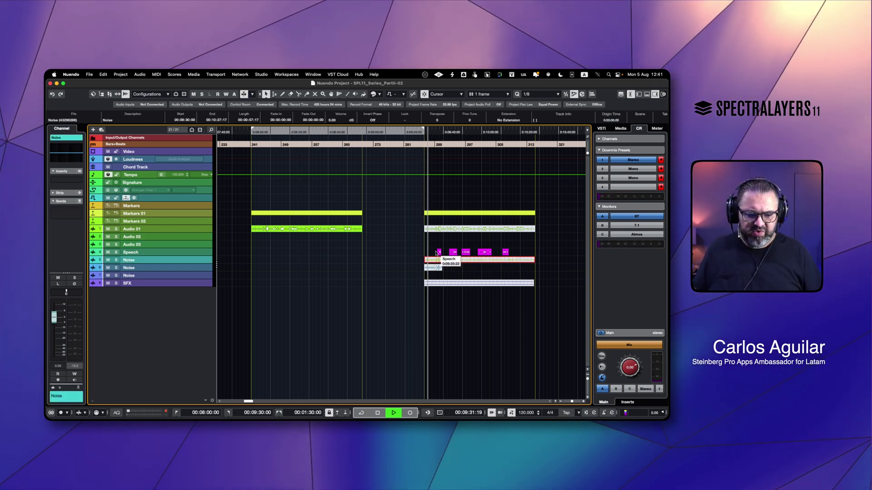
{"action": "left_click", "coordinate": [437, 253]}
{"action": "left_click", "coordinate": [437, 253]}
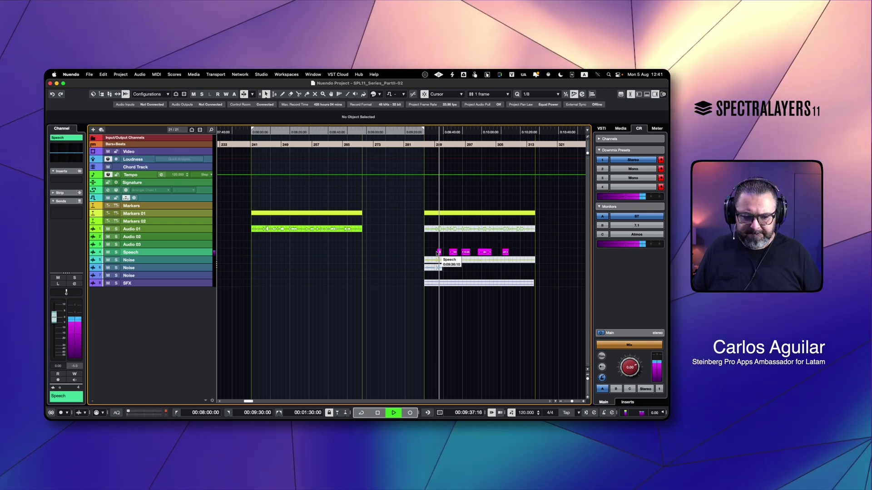
{"action": "left_click", "coordinate": [452, 248]}
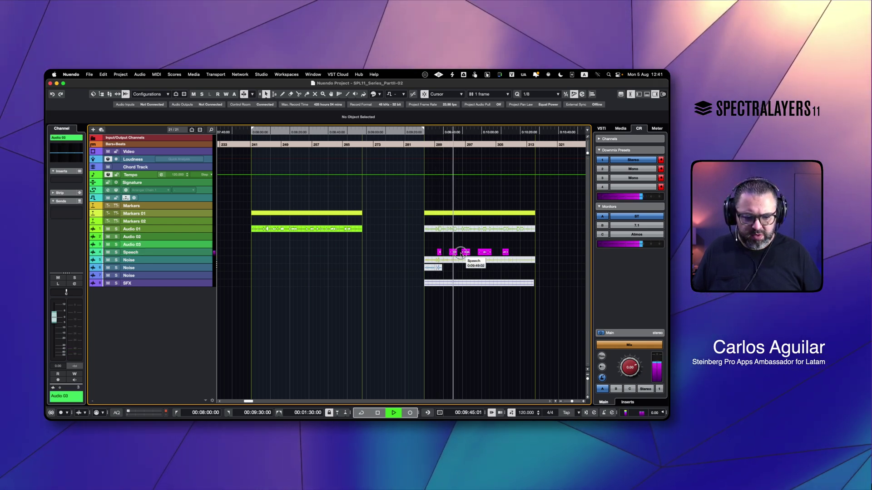
{"action": "left_click", "coordinate": [461, 253]}
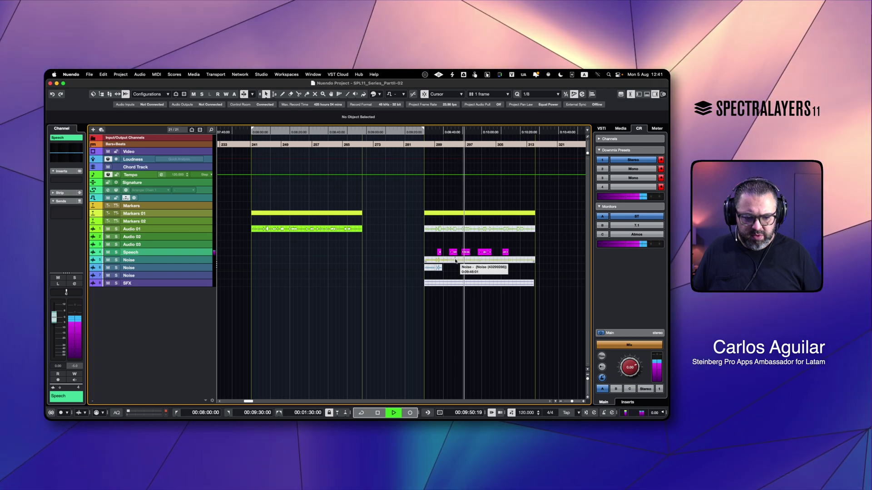
{"action": "key", "text": "space"}
Step: Unmute the first Noise clip, set the locators to its range 00:09:30:00 to 00:10:27:17 and play it
{"action": "left_click", "coordinate": [455, 261]}
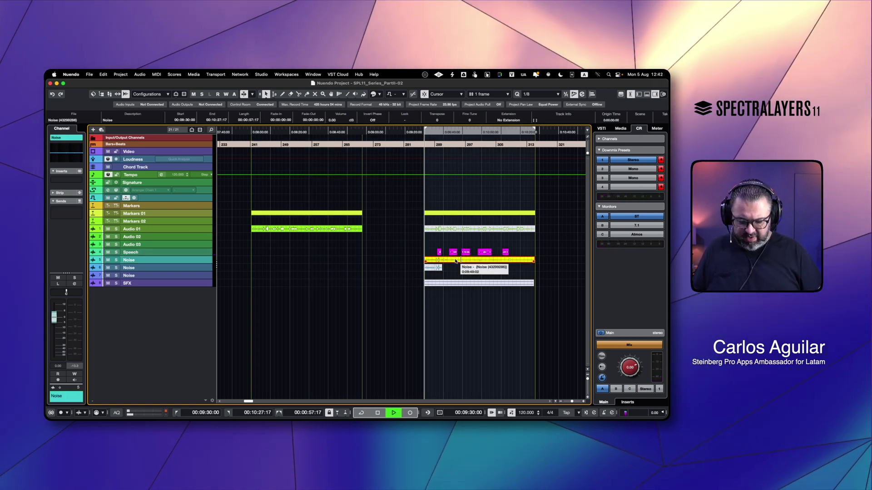
{"action": "key", "text": "p"}
{"action": "key", "text": "space"}
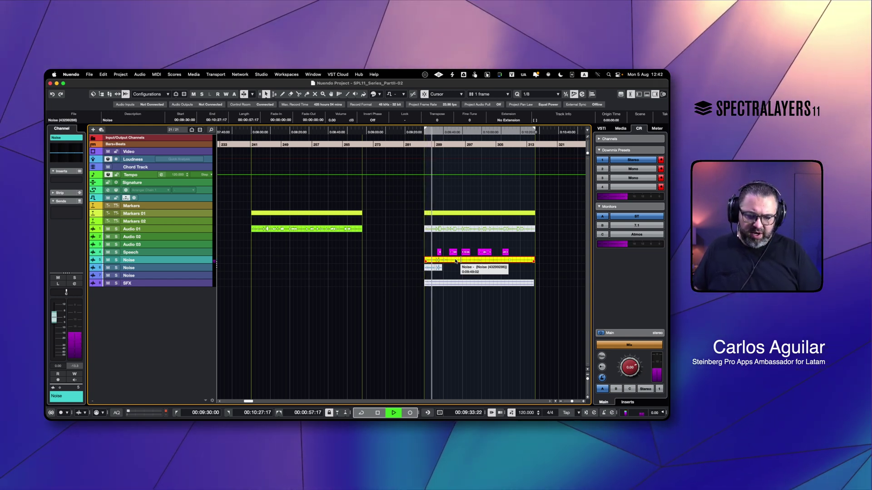
Step: Mute the first Noise clip, unmute the short clips on the second Noise track and play them from 00:09:30:00
{"action": "key", "text": "space"}
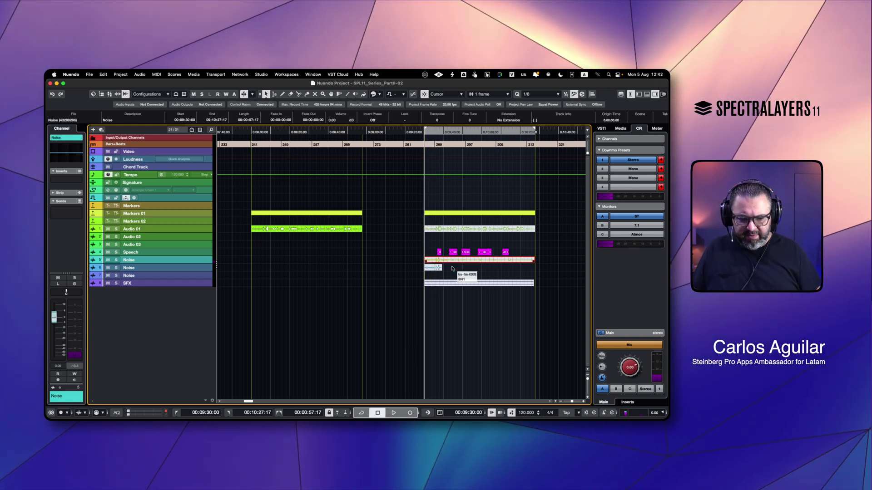
{"action": "left_click", "coordinate": [434, 268]}
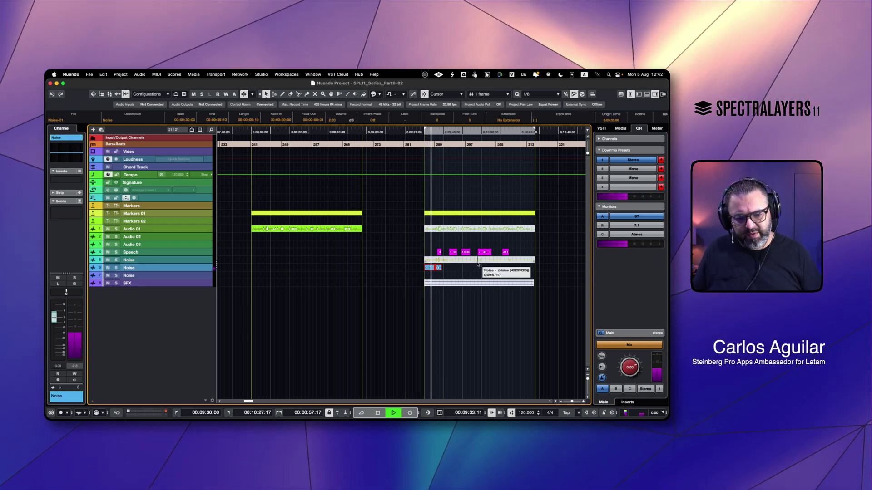
{"action": "key", "text": "space"}
Step: Unmute the wind gust clip on the SFX track and play it with the second Noise track's clips from 00:09:30:00
{"action": "left_click", "coordinate": [465, 283]}
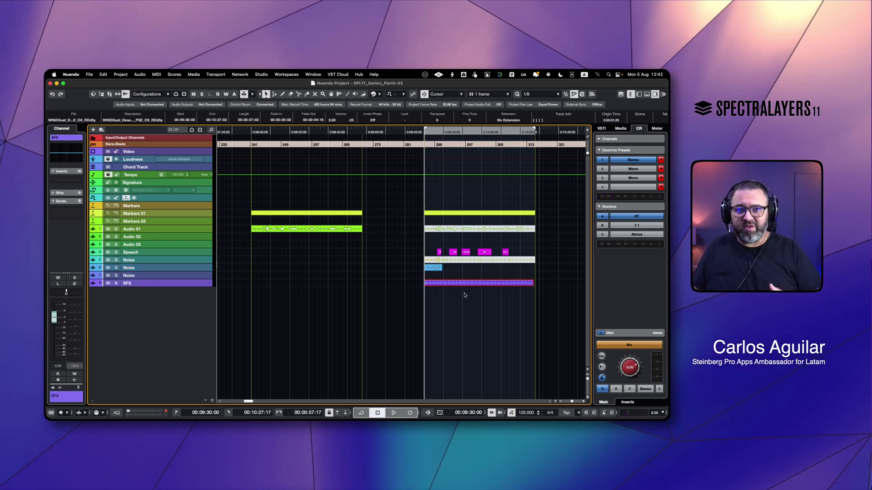
{"action": "key", "text": "s"}
{"action": "key", "text": "space"}
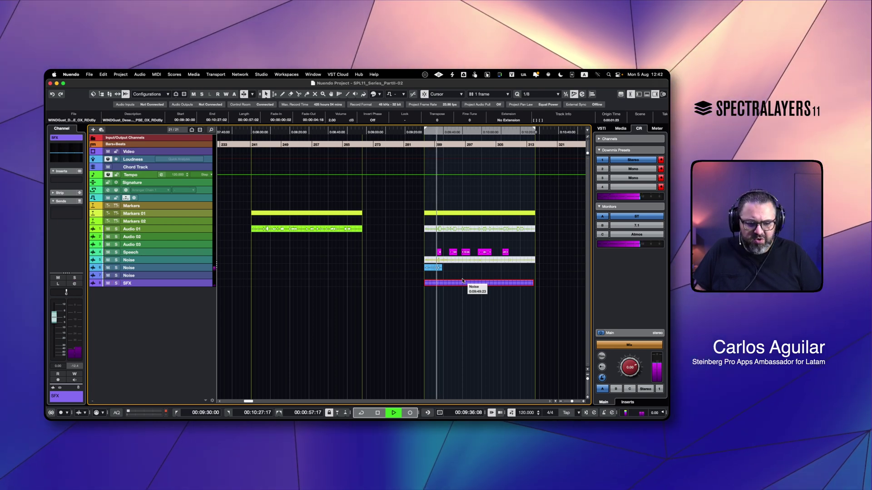
{"action": "key", "text": "space"}
{"action": "key", "text": "s"}
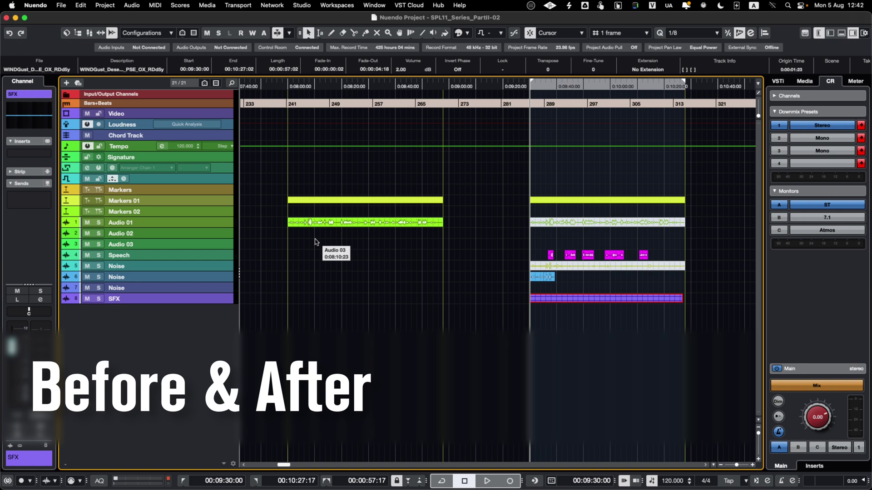
Step: Set the locators around the original Audio 01 section from 00:08:00:00 to 00:08:57:17 and play it for comparison
{"action": "left_click", "coordinate": [302, 238]}
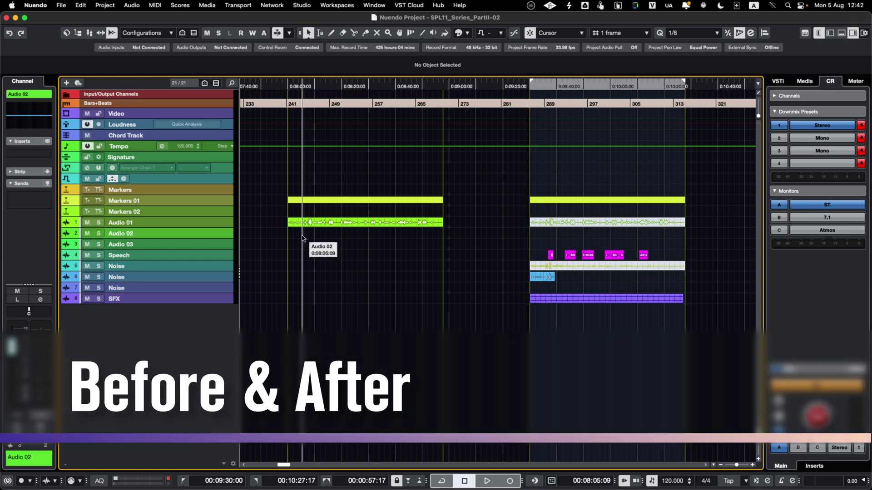
{"action": "key", "text": "shift+KP_1"}
{"action": "key", "text": "space"}
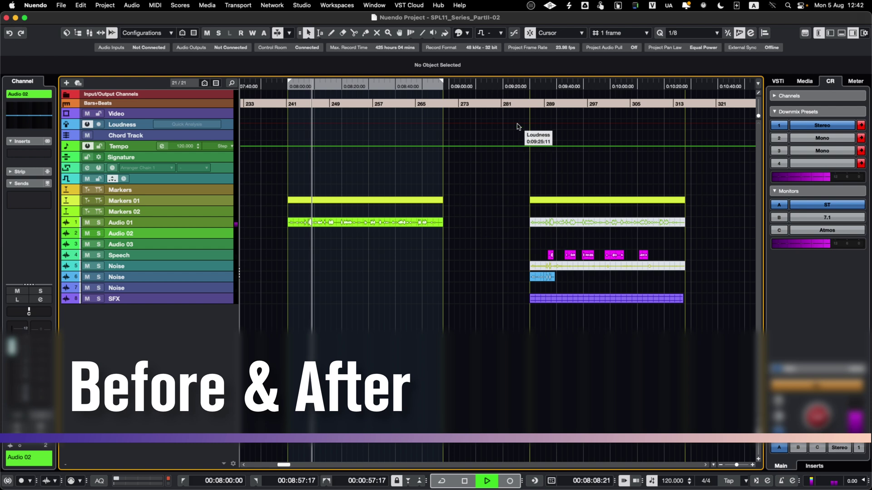
Step: Compare the original Audio 01 section with the reworked section by switching playback between matching points of the two, and stop playback
{"action": "left_click", "coordinate": [529, 87]}
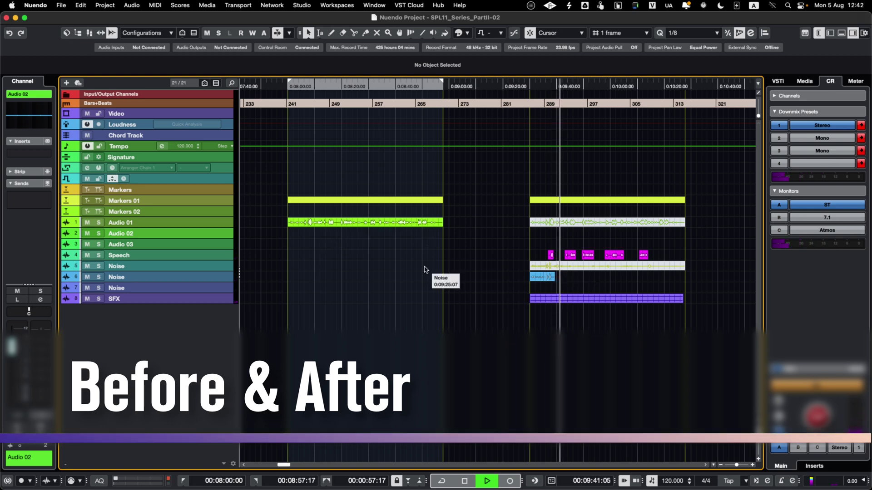
{"action": "left_click", "coordinate": [324, 232]}
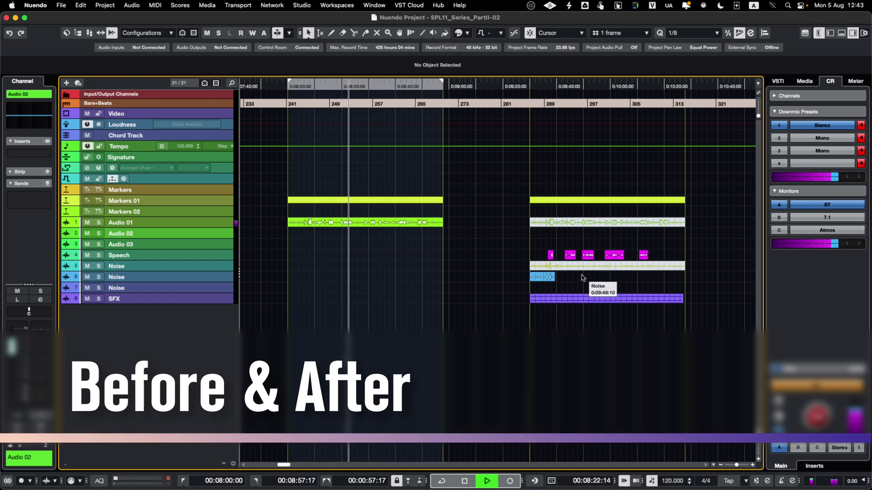
{"action": "left_click", "coordinate": [583, 277]}
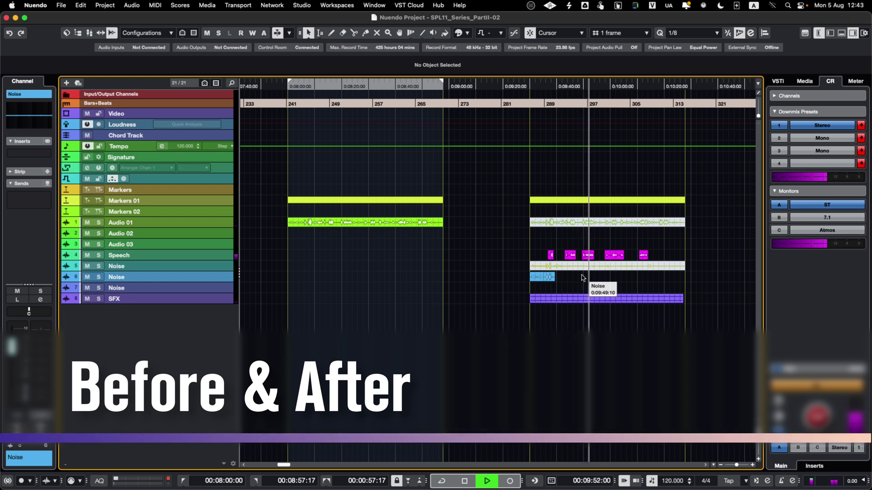
{"action": "left_click", "coordinate": [603, 256]}
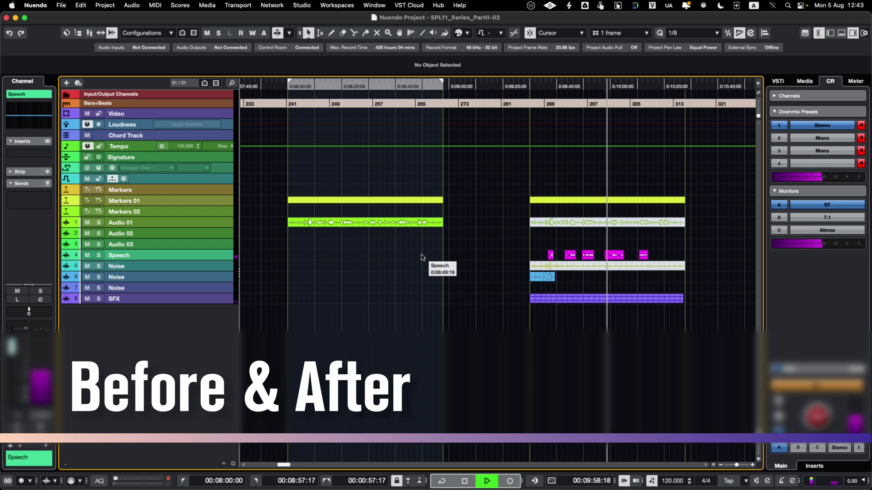
{"action": "left_click", "coordinate": [363, 234]}
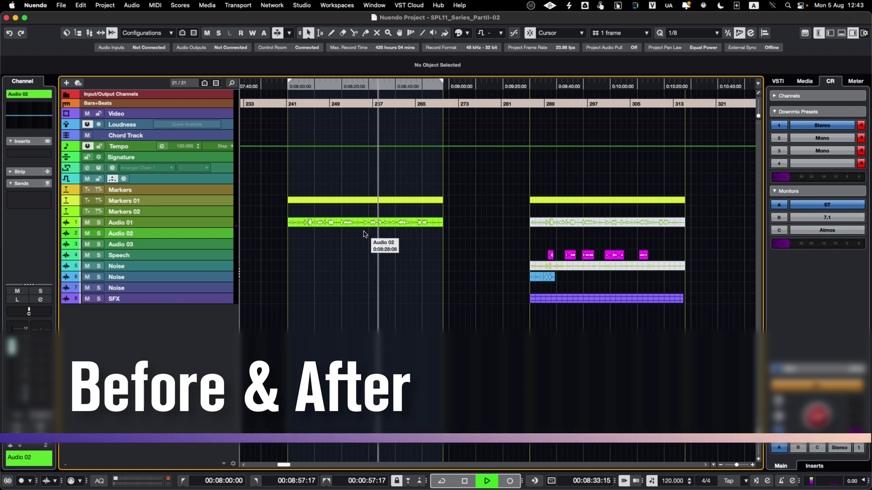
{"action": "left_click", "coordinate": [637, 278]}
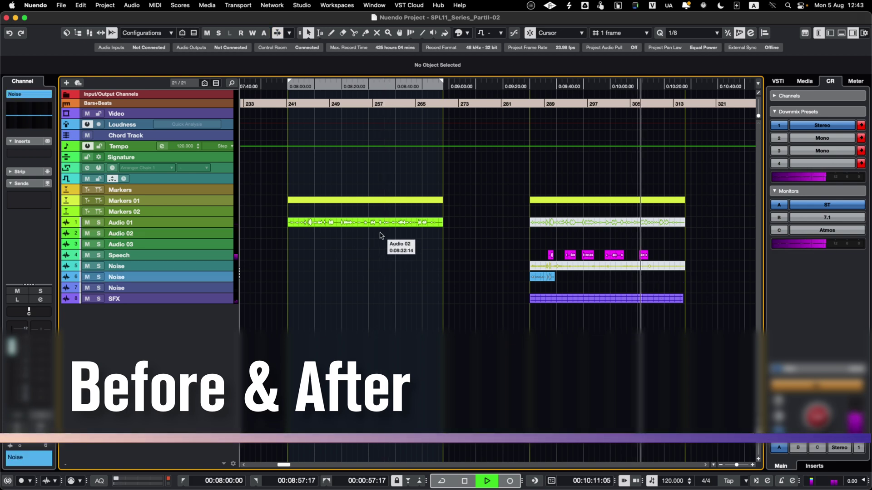
{"action": "left_click", "coordinate": [417, 235]}
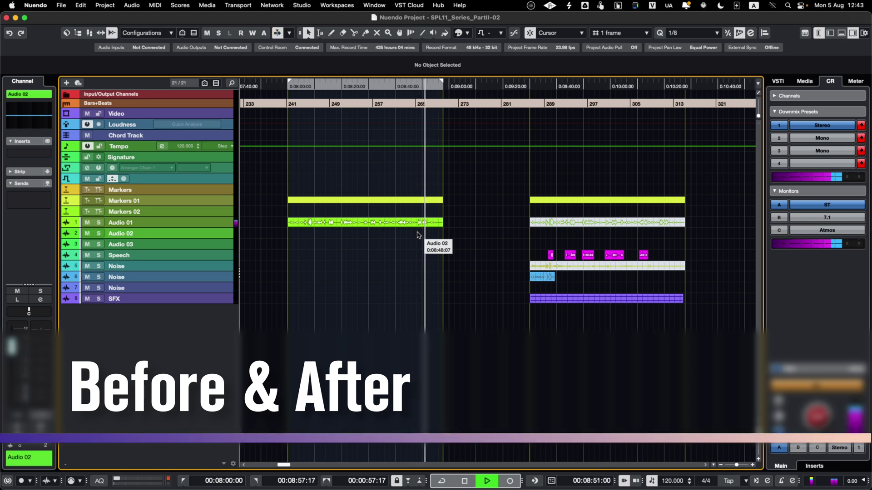
{"action": "key", "text": "space"}
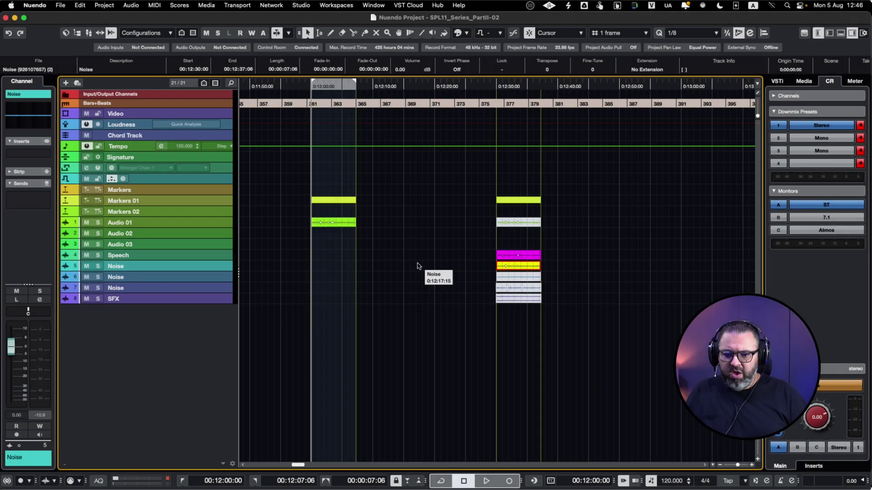
Step: Select the original Audio 01 clip at 00:12:00:00 and play it from its start
{"action": "left_click", "coordinate": [316, 236]}
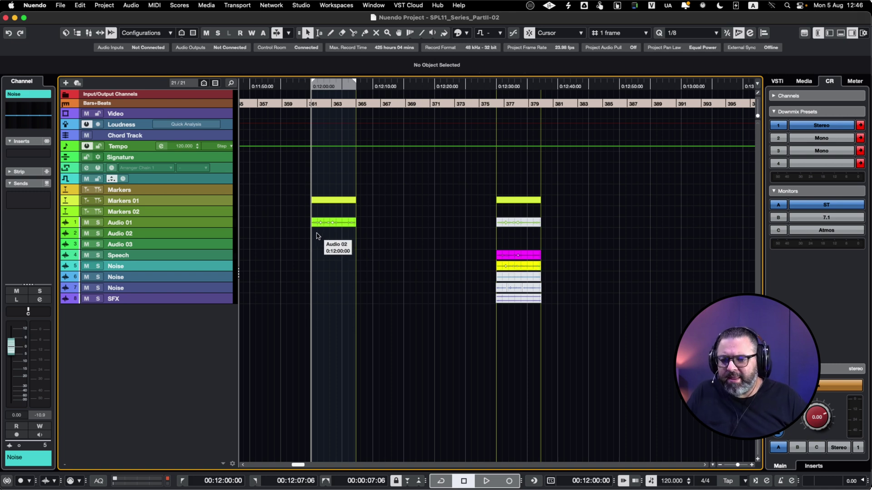
{"action": "left_click", "coordinate": [323, 224]}
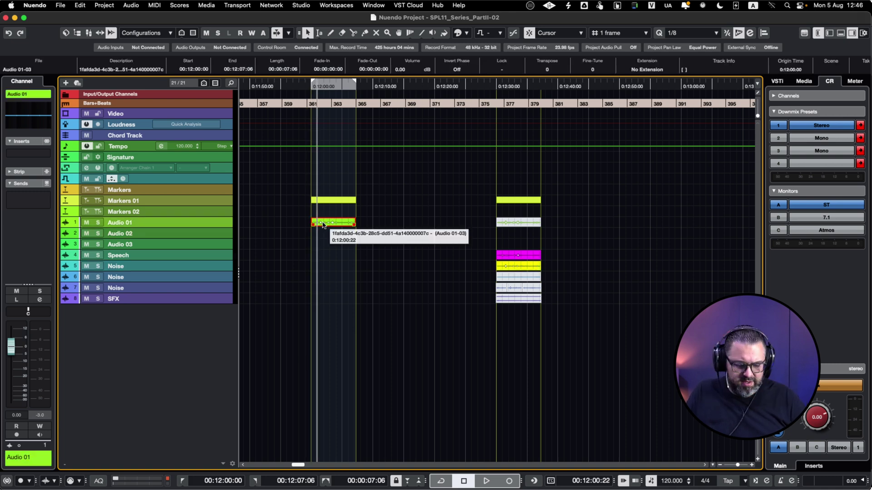
{"action": "key", "text": "space"}
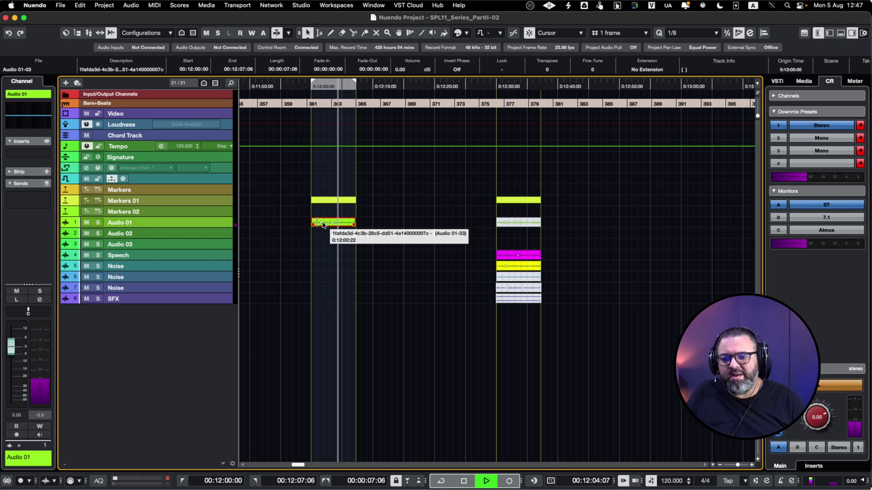
{"action": "key", "text": "space"}
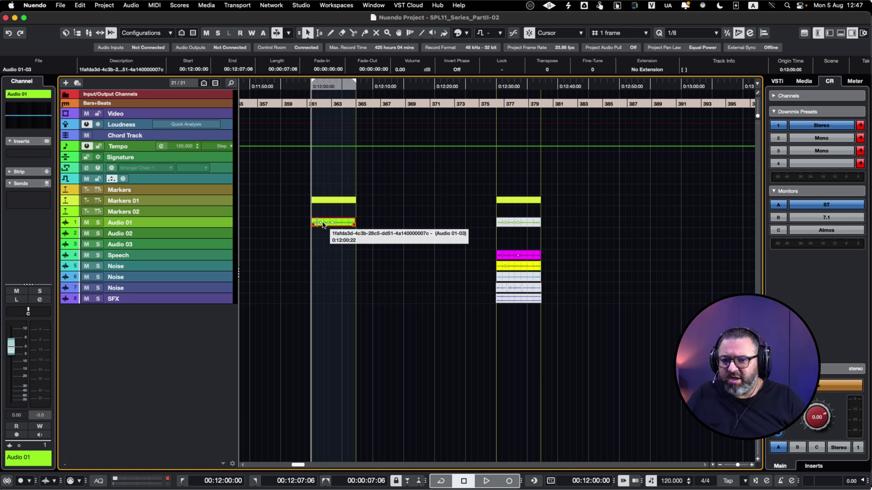
{"action": "key", "text": "space"}
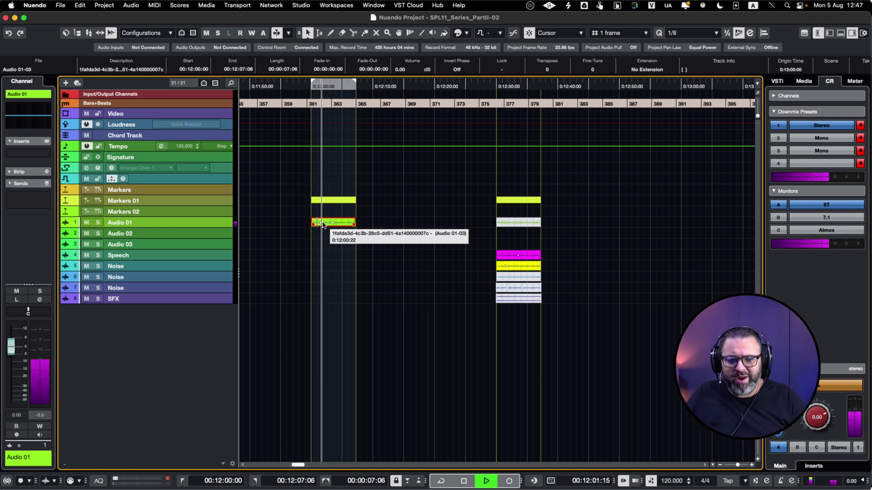
{"action": "key", "text": "space"}
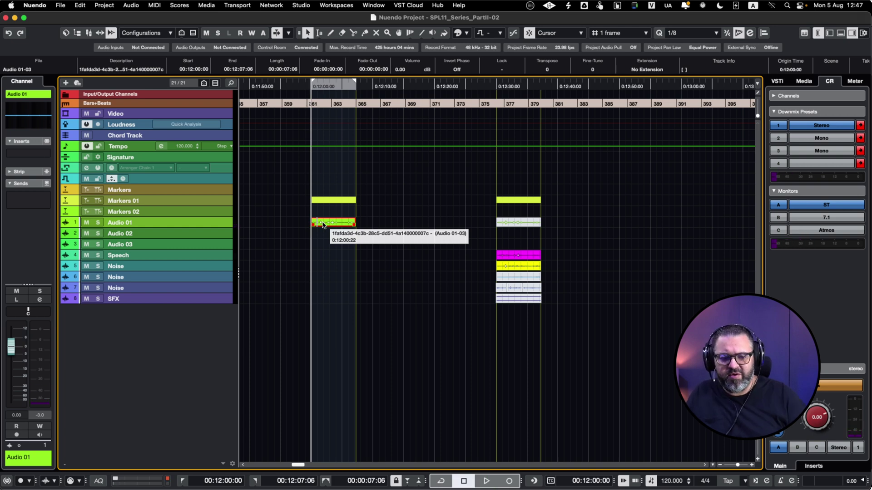
Step: Set the locators to the unmixed section from 00:12:30:00 to 00:12:37:06, play it and select its first Noise clip
{"action": "key", "text": "shift+n"}
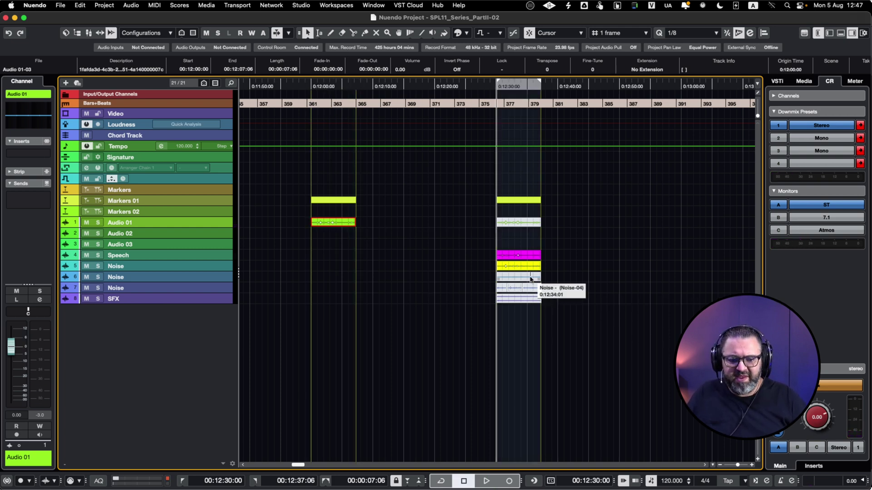
{"action": "key", "text": "space"}
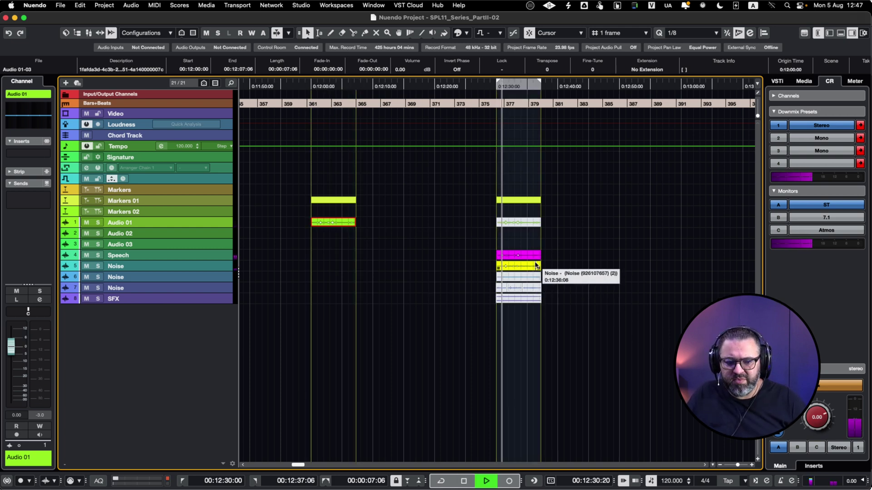
{"action": "key", "text": "space"}
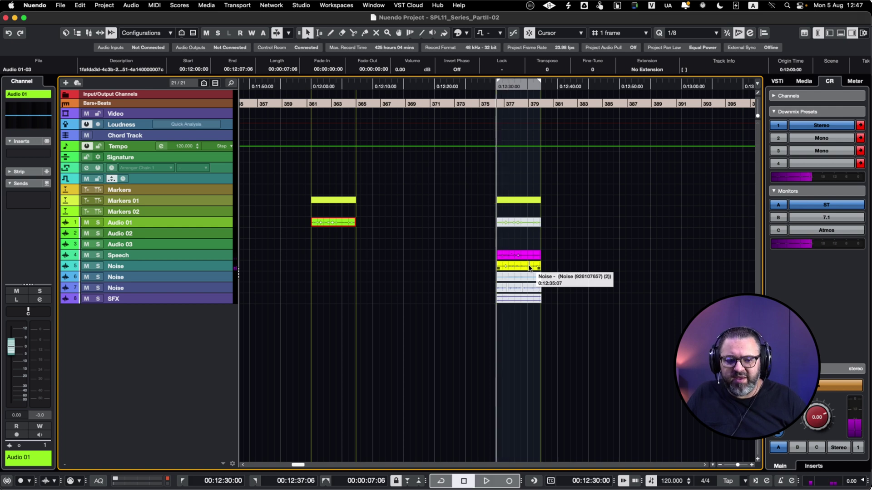
{"action": "left_click", "coordinate": [532, 267]}
{"action": "scroll", "coordinate": [536, 266], "scroll_direction": "up", "scroll_amount": 3}
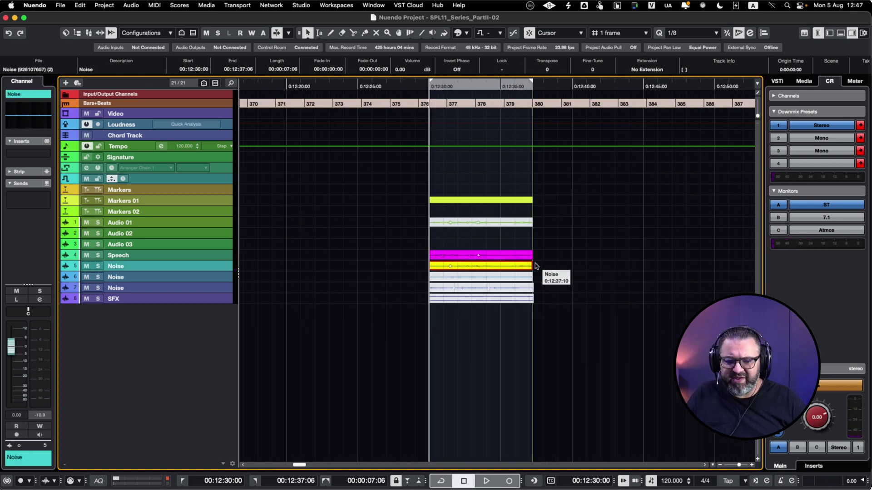
{"action": "scroll", "coordinate": [536, 267], "scroll_direction": "down", "scroll_amount": 5}
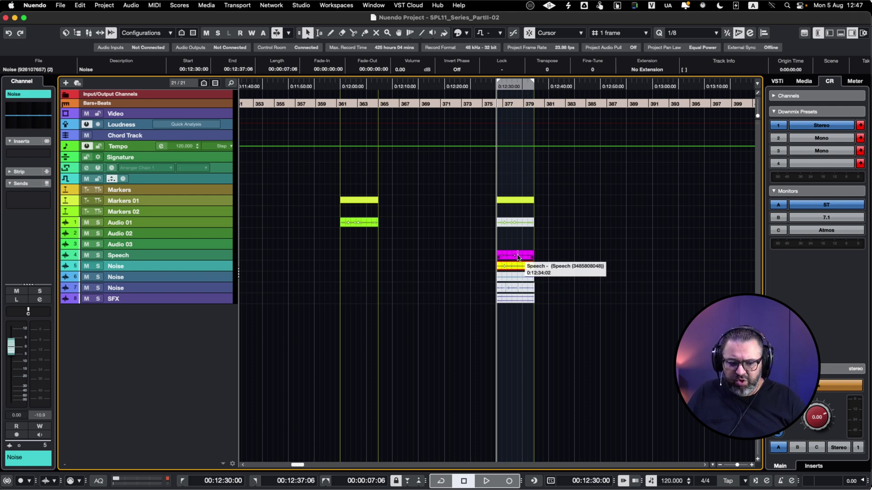
Step: Solo the Speech clip's track and the first Noise clip's track in turn, playing each from 00:12:30:00
{"action": "left_click", "coordinate": [518, 256]}
{"action": "key", "text": "s"}
{"action": "key", "text": "space"}
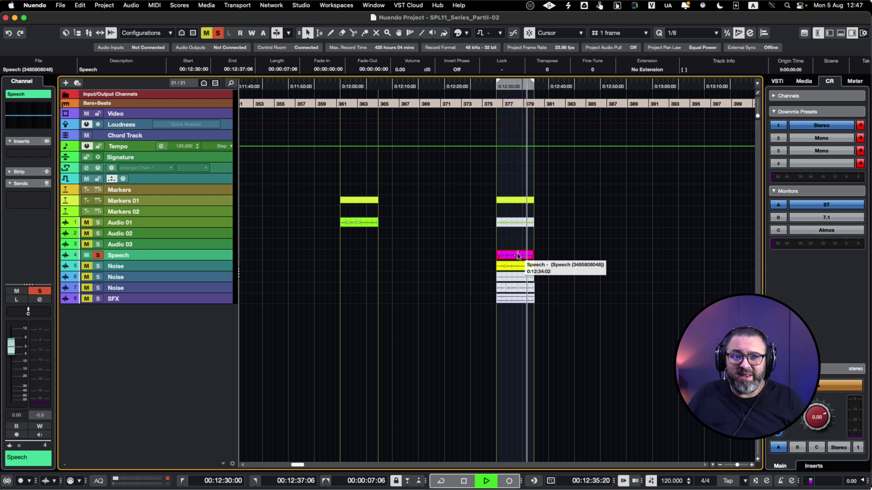
{"action": "key", "text": "space"}
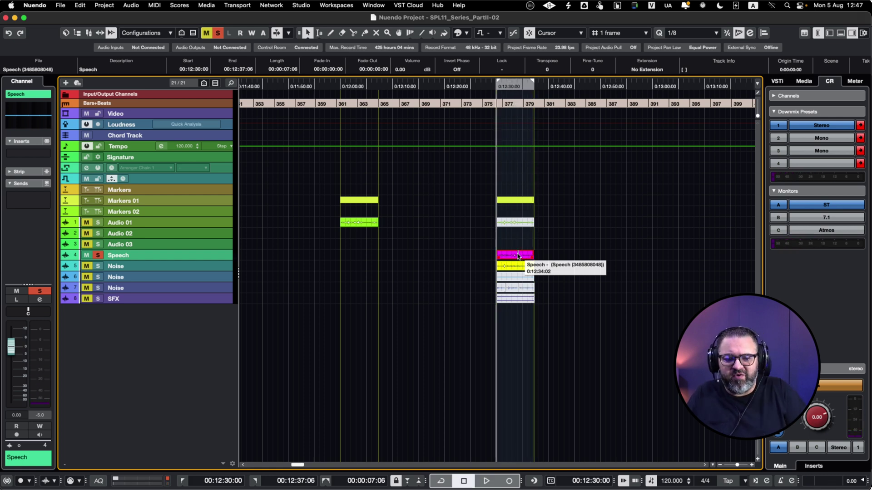
{"action": "key", "text": "Down"}
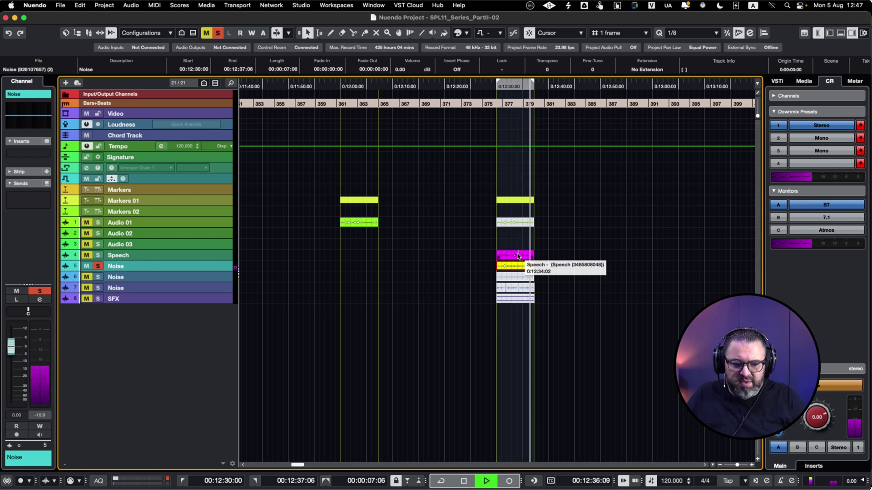
{"action": "key", "text": "space"}
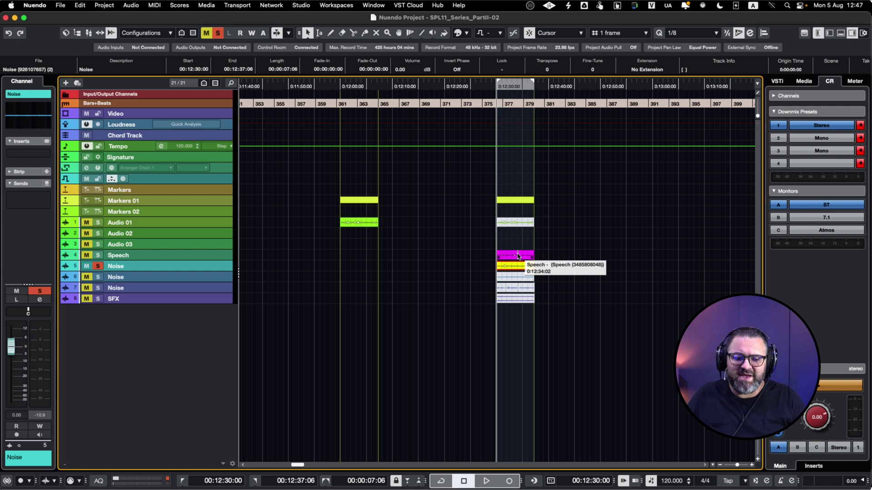
Step: Mute the first Noise clip at 00:12:30:00, unmute the clip on the second Noise track and play it soloed
{"action": "key", "text": "Down"}
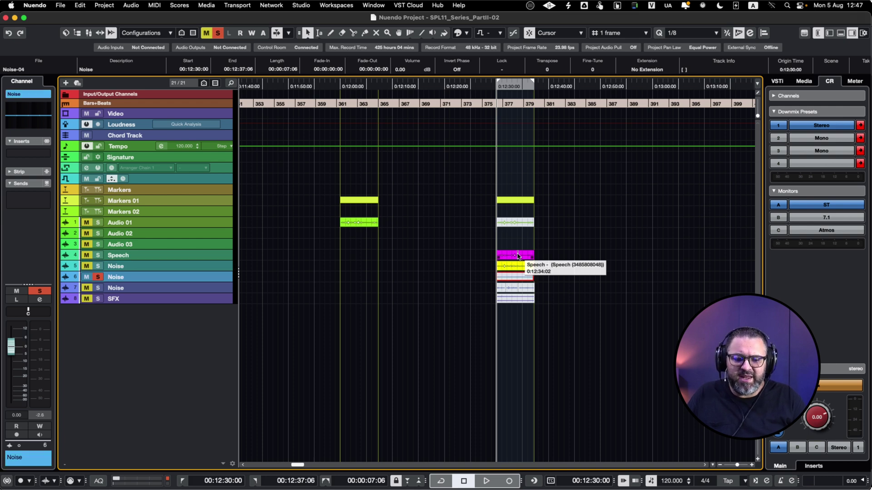
{"action": "key", "text": "Up"}
{"action": "key", "text": "Down"}
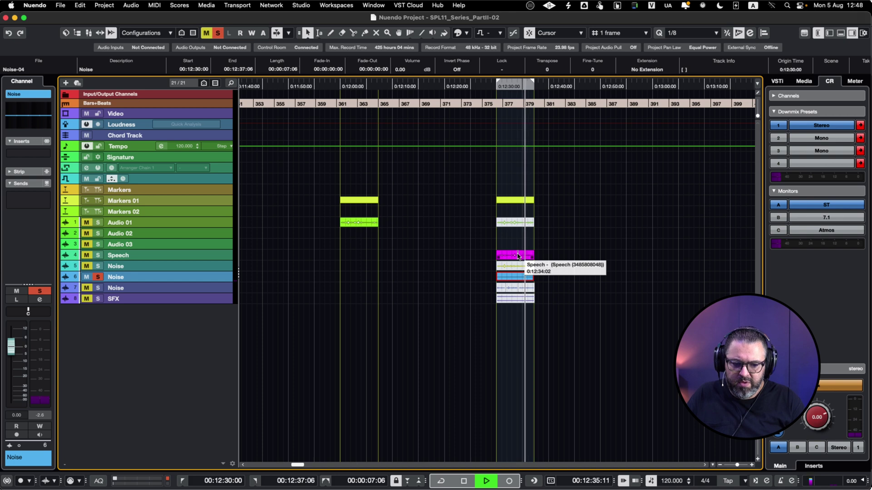
{"action": "key", "text": "space"}
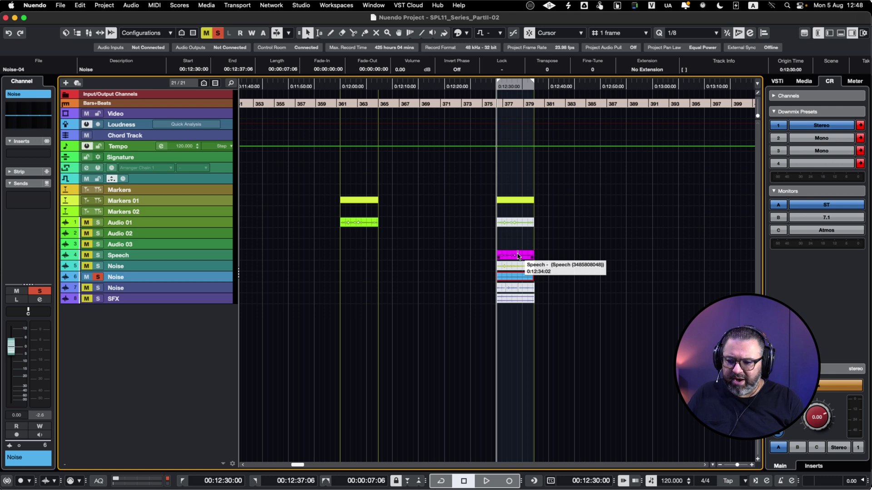
Step: Clear all track mutes and solos and play the second Noise track's clip together with the speech
{"action": "key", "text": "alt+m"}
{"action": "key", "text": "alt+s"}
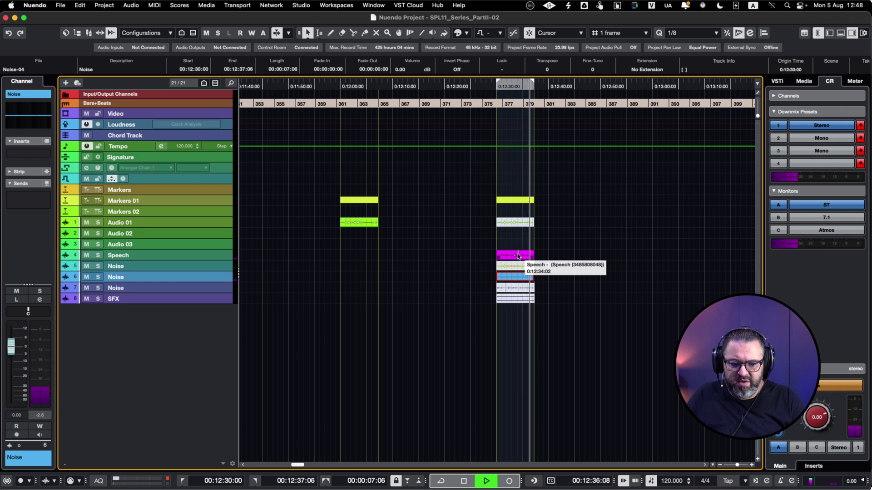
{"action": "key", "text": "space"}
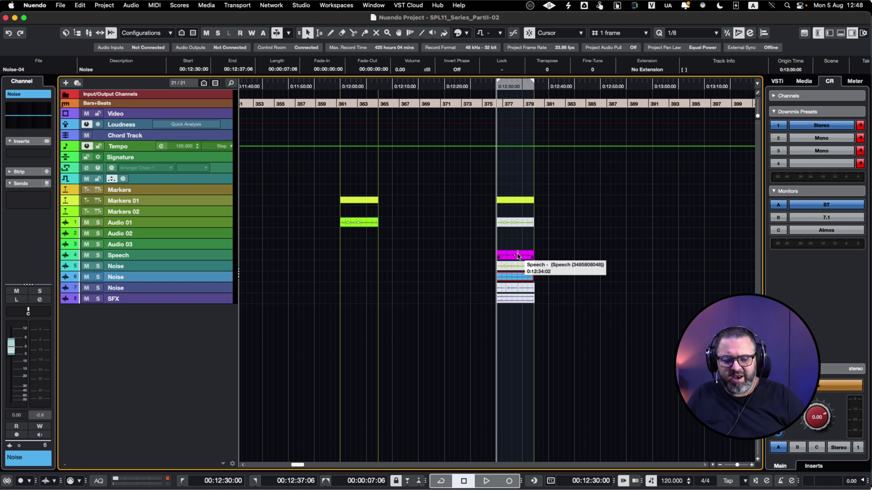
Step: Unmute the foley clips on the third Noise track and the desert wind clip on the SFX track, and play the full section
{"action": "left_click", "coordinate": [543, 289]}
{"action": "left_click_drag", "start_coordinate": [472, 291], "coordinate": [472, 292]}
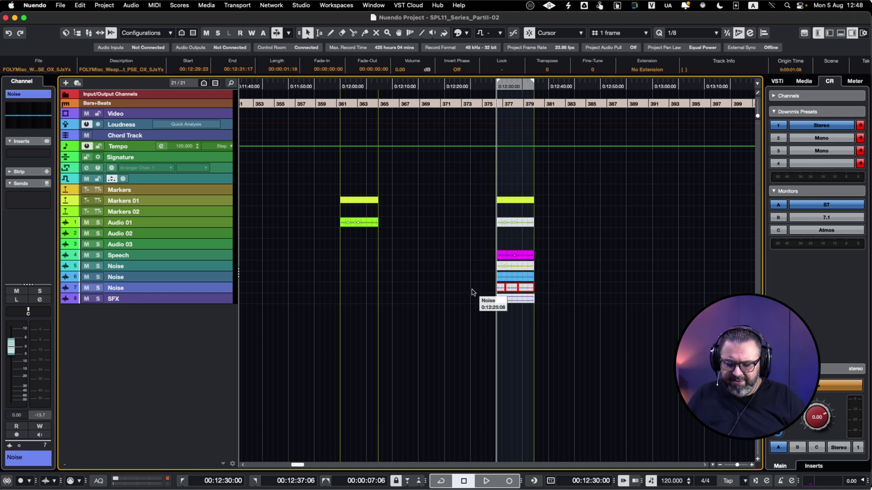
{"action": "left_click_drag", "start_coordinate": [538, 300], "coordinate": [501, 316]}
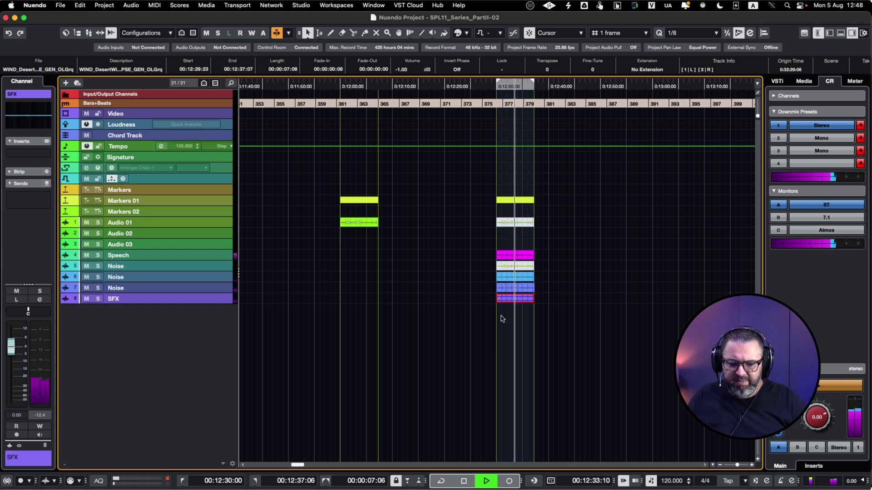
{"action": "key", "text": "space"}
{"action": "key", "text": "space"}
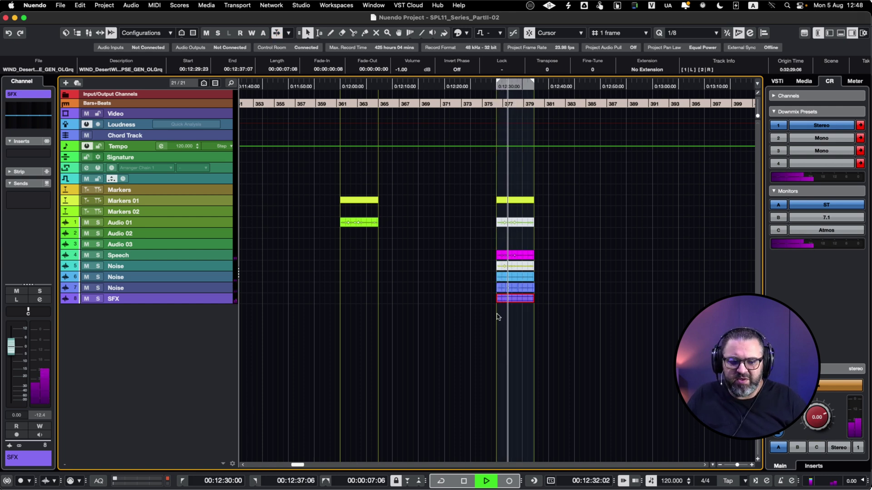
{"action": "key", "text": "space"}
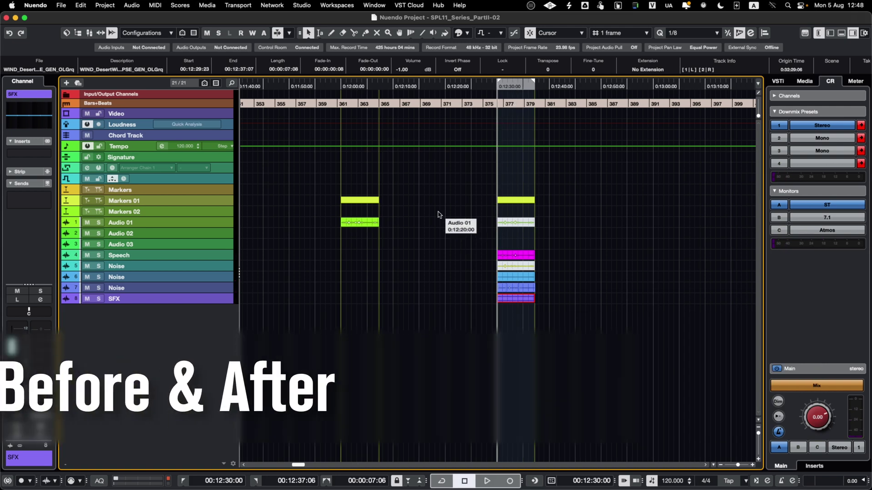
Step: Alternate playback between the original Audio 01 section from 00:12:00:00 and the reworked section from 00:12:30:00 for comparison
{"action": "left_click", "coordinate": [343, 235]}
{"action": "key", "text": "space"}
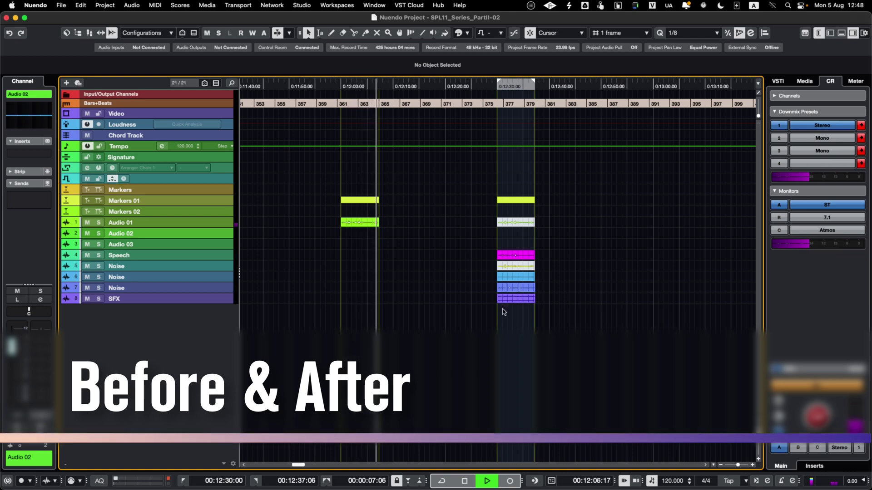
{"action": "key", "text": "KP_1"}
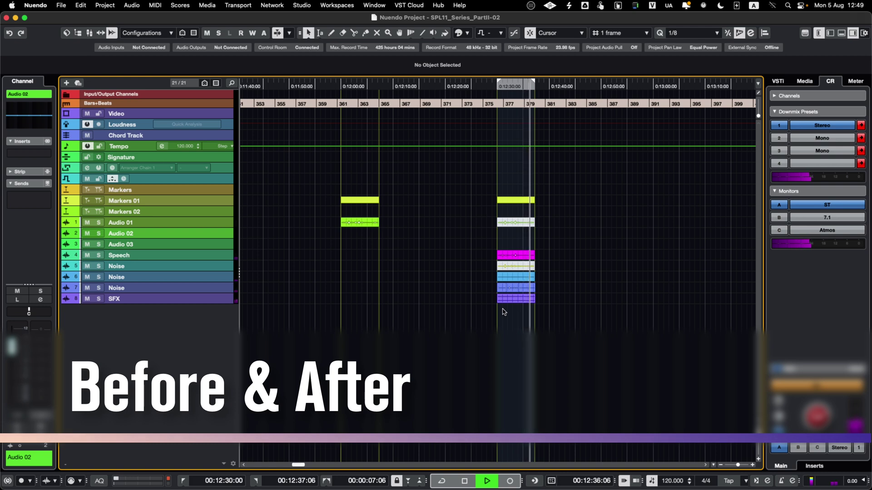
{"action": "left_click", "coordinate": [343, 235]}
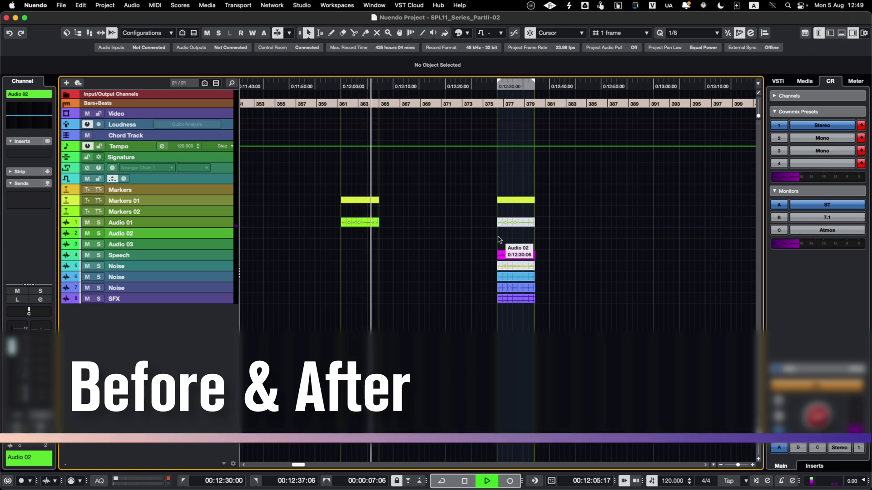
Step: Switch playback from the original back to the reworked section at 00:12:30:00
{"action": "left_click", "coordinate": [498, 239]}
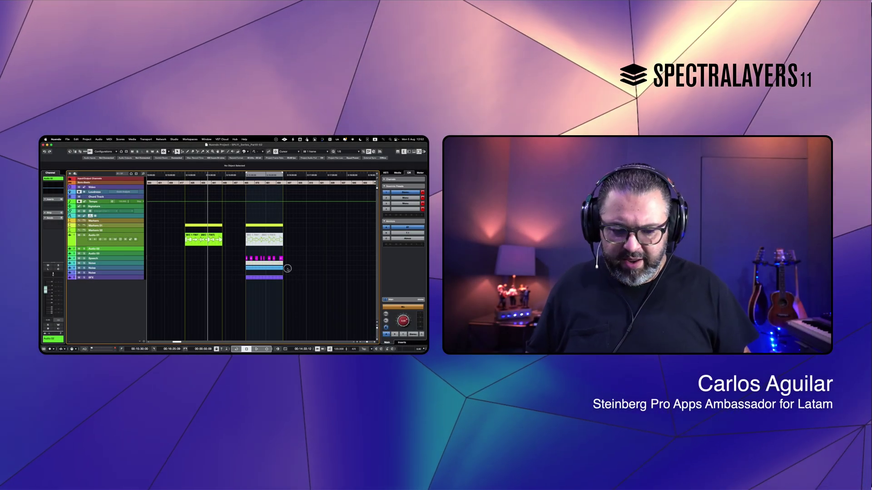
Step: In the 00:15:30:00 section, mute the second Noise and SFX clips and unmute the first Noise clip
{"action": "left_click", "coordinate": [270, 268]}
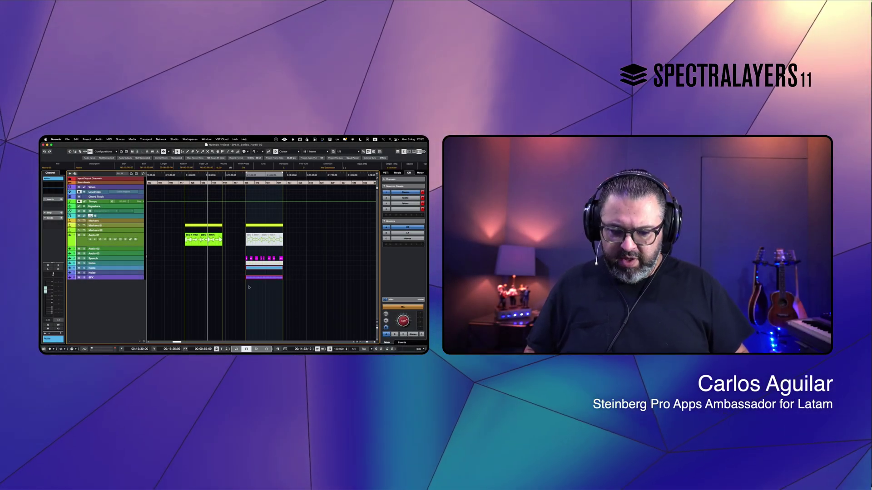
{"action": "left_click", "coordinate": [260, 264]}
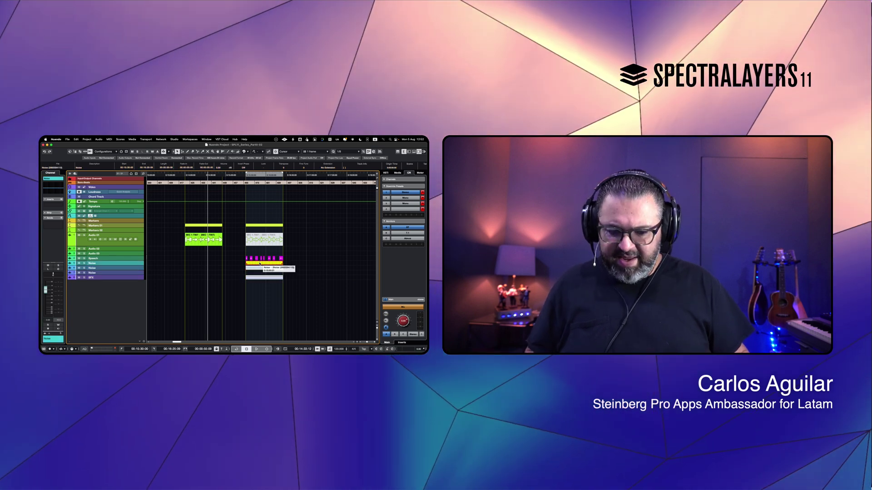
Step: Play the original Audio 01 section from 00:14:00:00 and skip ahead through it in short passages
{"action": "scroll", "coordinate": [202, 256], "scroll_direction": "up", "scroll_amount": 3}
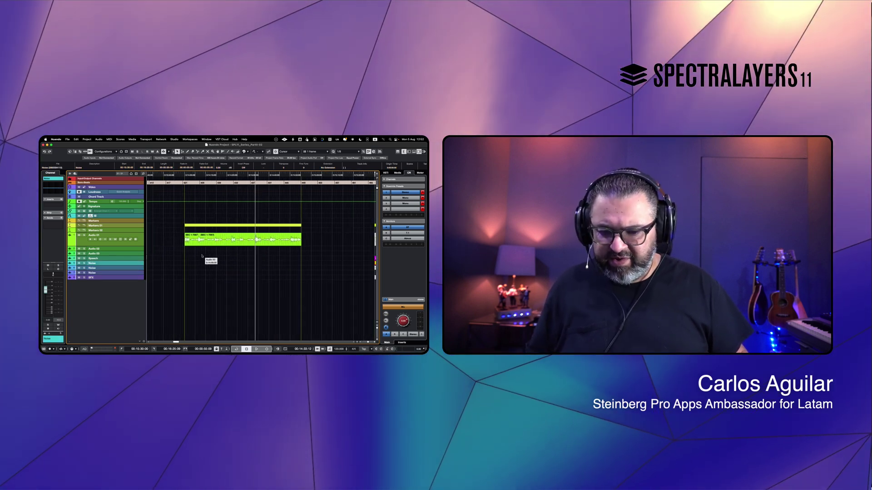
{"action": "scroll", "coordinate": [195, 253], "scroll_direction": "down", "scroll_amount": 3}
{"action": "left_click", "coordinate": [189, 250]}
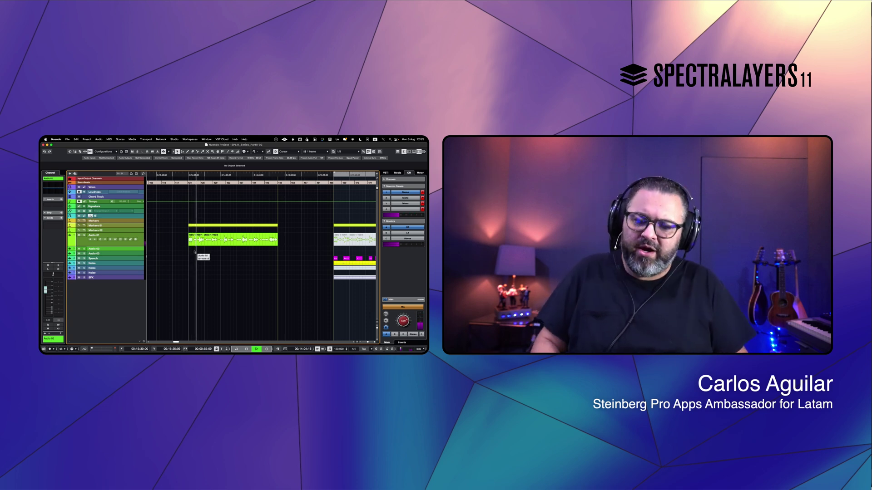
{"action": "key", "text": "space"}
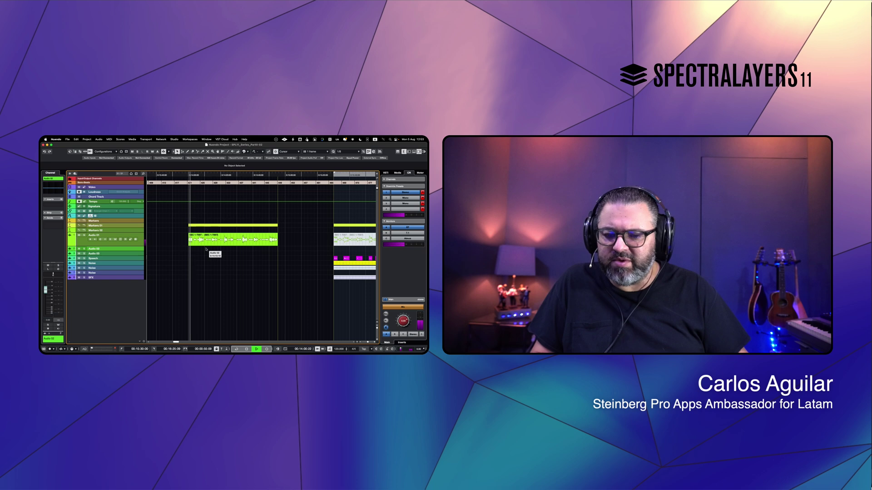
{"action": "left_click", "coordinate": [206, 249]}
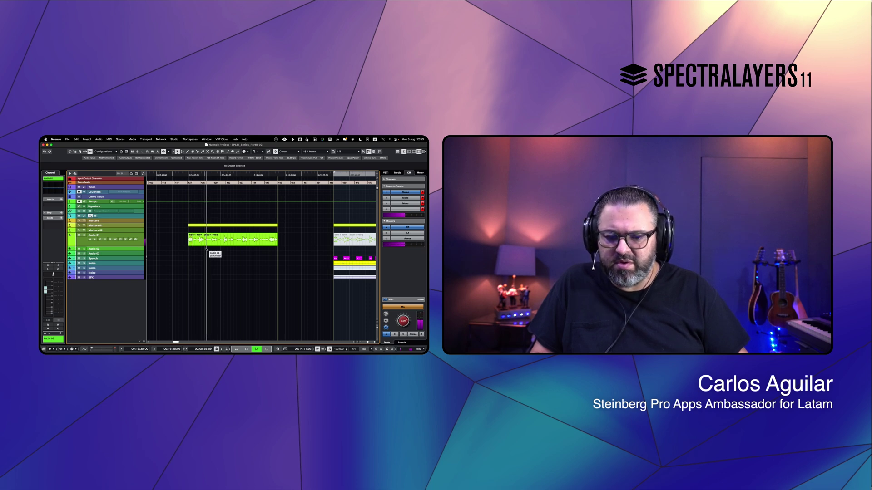
{"action": "key", "text": "space"}
{"action": "left_click", "coordinate": [211, 250]}
Step: Play the unmixed Speech and first Noise clips together from 00:15:30:00
{"action": "scroll", "coordinate": [212, 251], "scroll_direction": "right", "scroll_amount": 10}
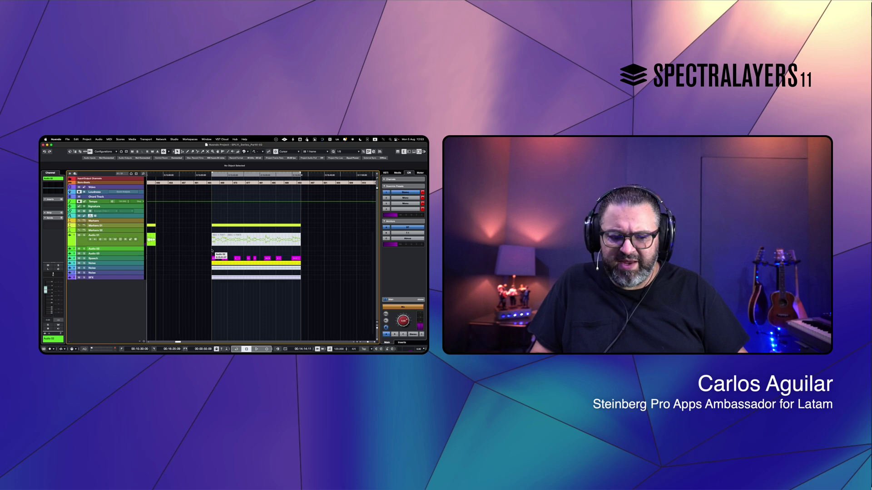
{"action": "scroll", "coordinate": [212, 250], "scroll_direction": "right", "scroll_amount": 2}
{"action": "scroll", "coordinate": [204, 254], "scroll_direction": "down", "scroll_amount": 5}
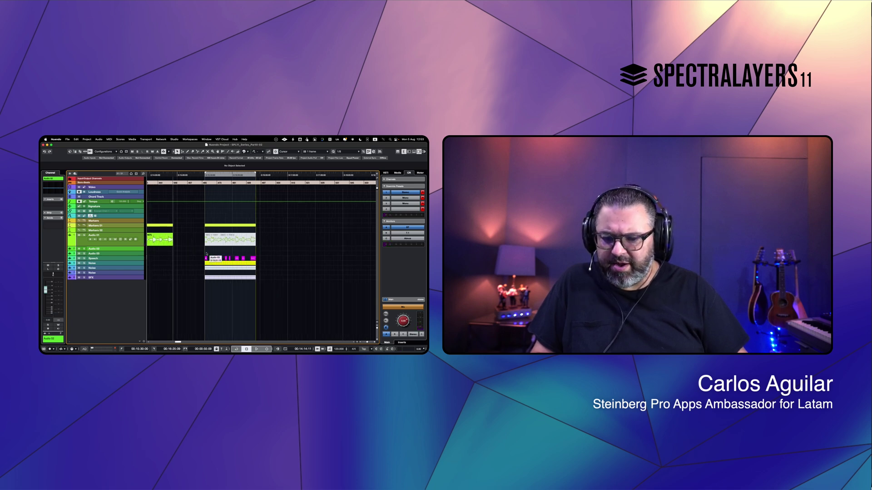
{"action": "left_click", "coordinate": [217, 259]}
{"action": "key", "text": "1"}
{"action": "key", "text": "space"}
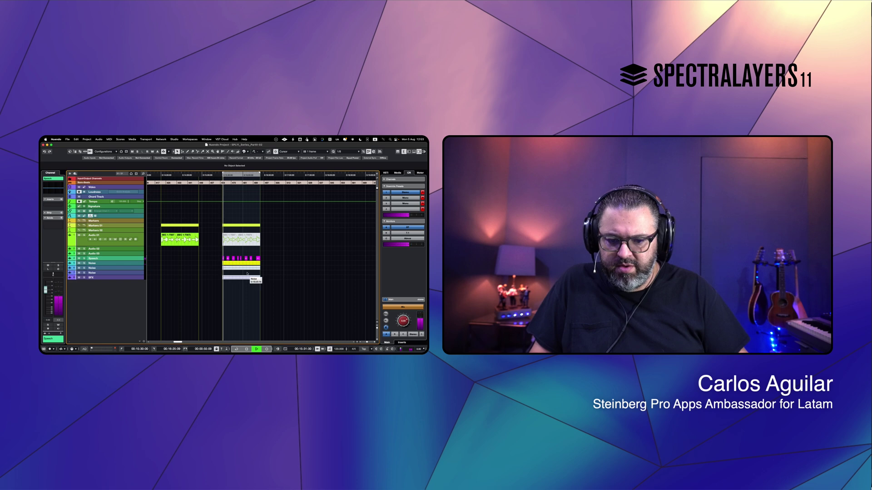
Step: Solo the first Noise track and play its extracted noise clip from 00:15:30:00
{"action": "left_click", "coordinate": [236, 263]}
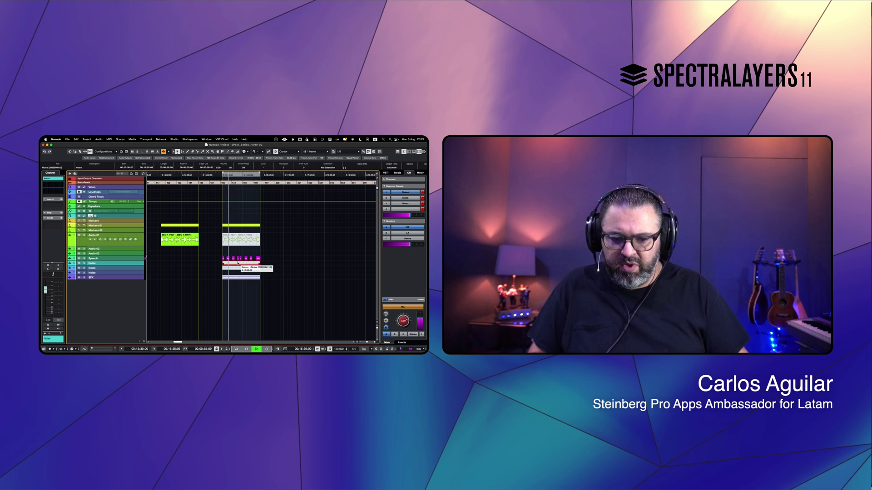
{"action": "key", "text": "space"}
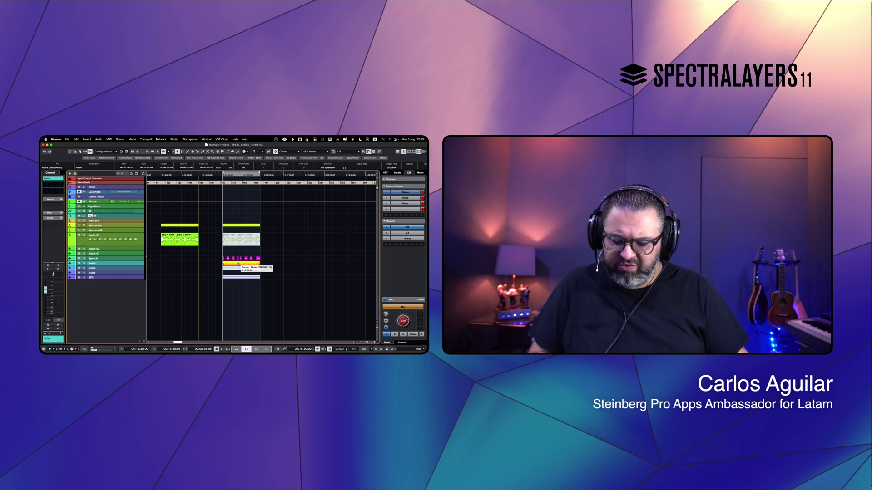
{"action": "key", "text": "space"}
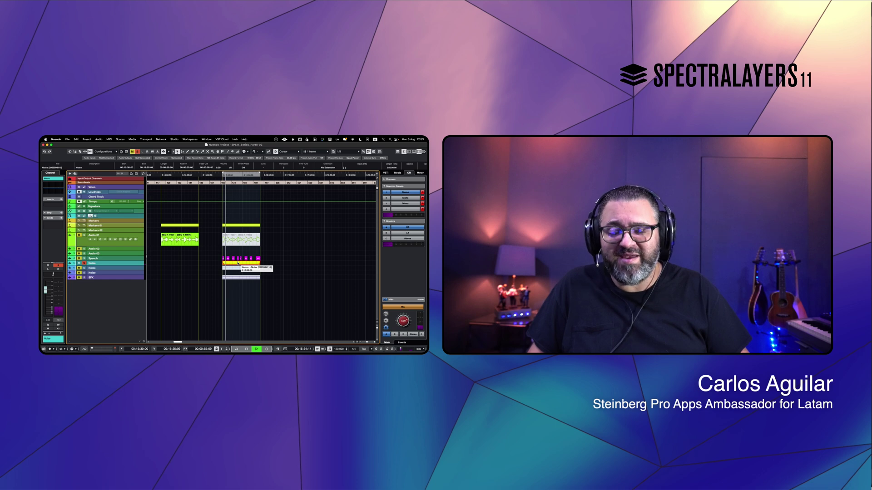
{"action": "key", "text": "space"}
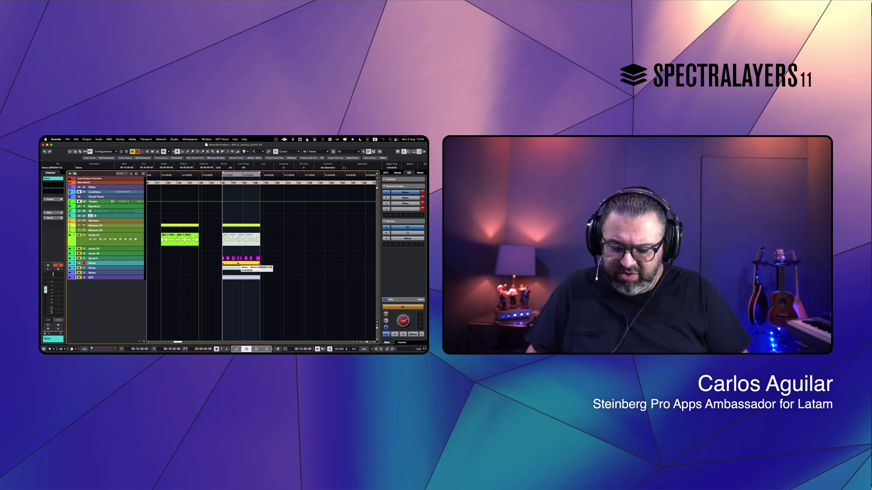
Step: Mute the first Noise clip, unmute the clip on the second Noise track, and compare it soloed with the original Audio 01 section
{"action": "left_click", "coordinate": [237, 268]}
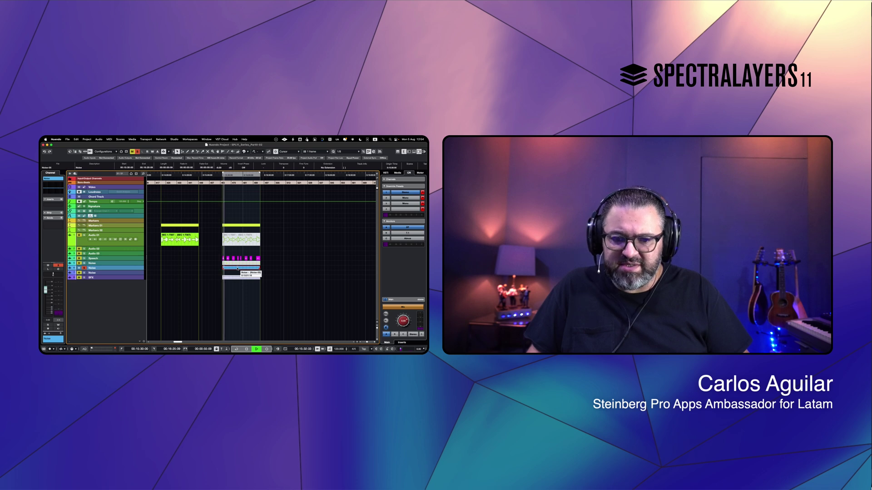
{"action": "left_click", "coordinate": [167, 250]}
{"action": "left_click", "coordinate": [166, 244]}
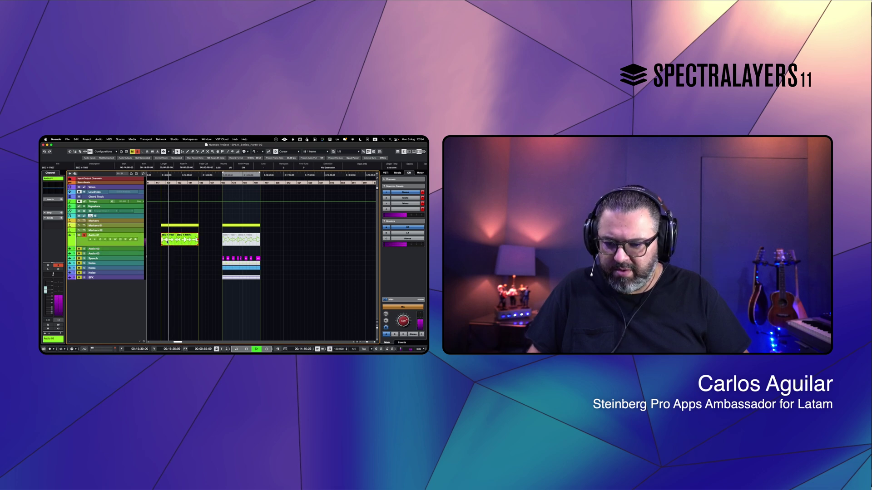
Step: Clear all track mutes and solos and play the second Noise clip together with the speech at 00:15:30:00
{"action": "left_click", "coordinate": [226, 273]}
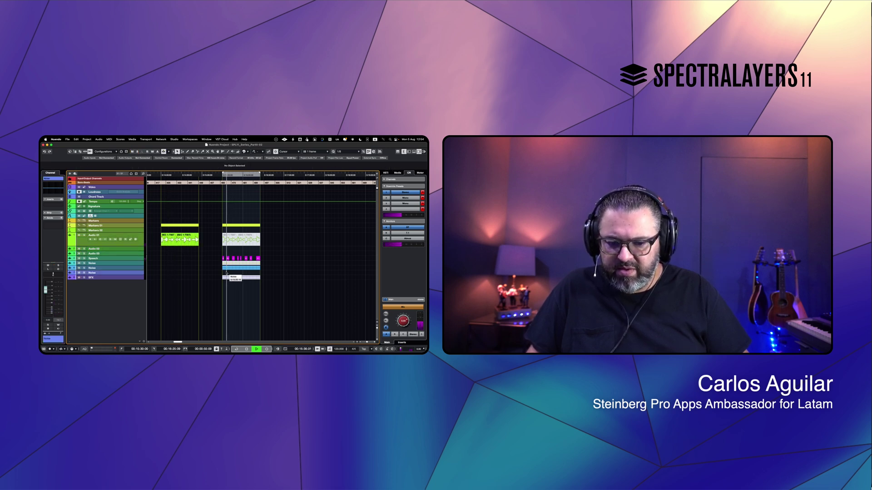
{"action": "key", "text": "space"}
Step: Unmute the wildlife clip on the SFX track in the 00:15:30:00 section
{"action": "left_click", "coordinate": [226, 278]}
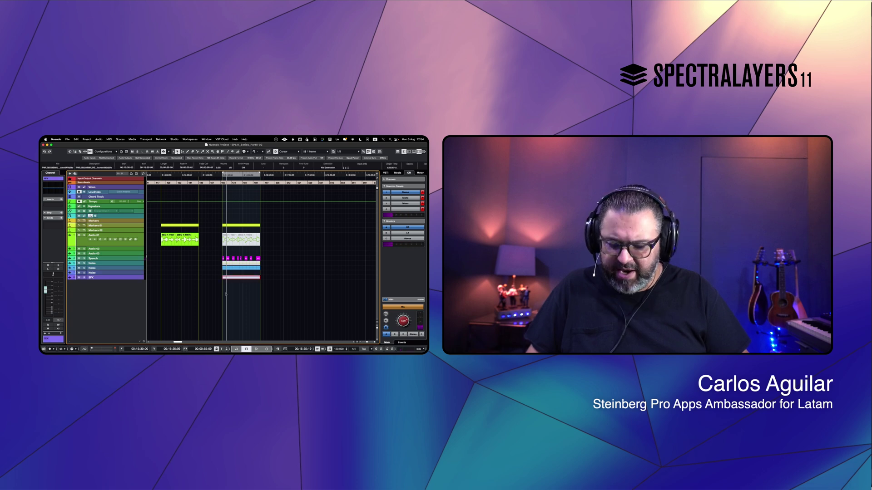
{"action": "key", "text": "space"}
{"action": "scroll", "coordinate": [233, 274], "scroll_direction": "left", "scroll_amount": 3}
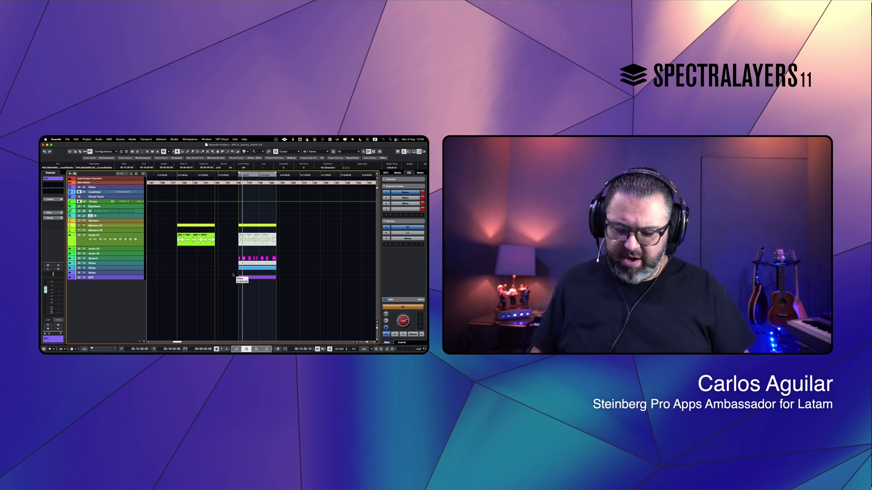
Step: Set the locators around the original Audio 01 clip, from 00:14:00:00 to 00:14:55:09, and play it from the start
{"action": "key", "text": "shift+b"}
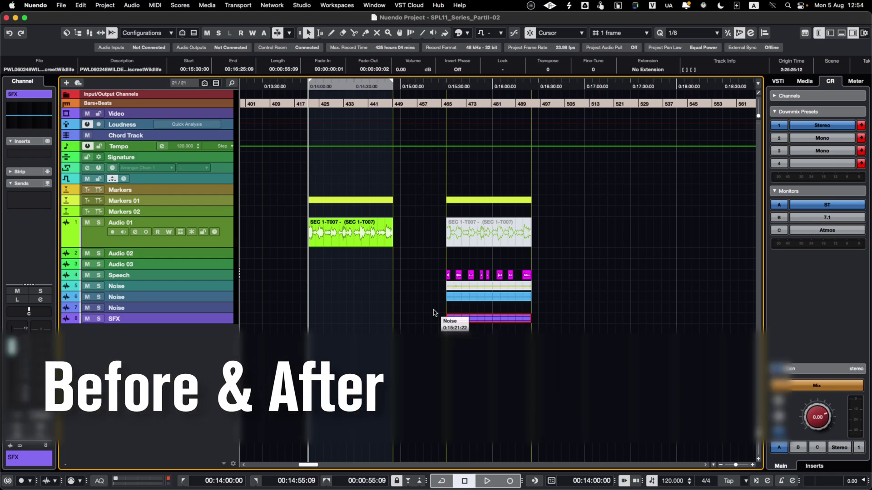
{"action": "key", "text": "space"}
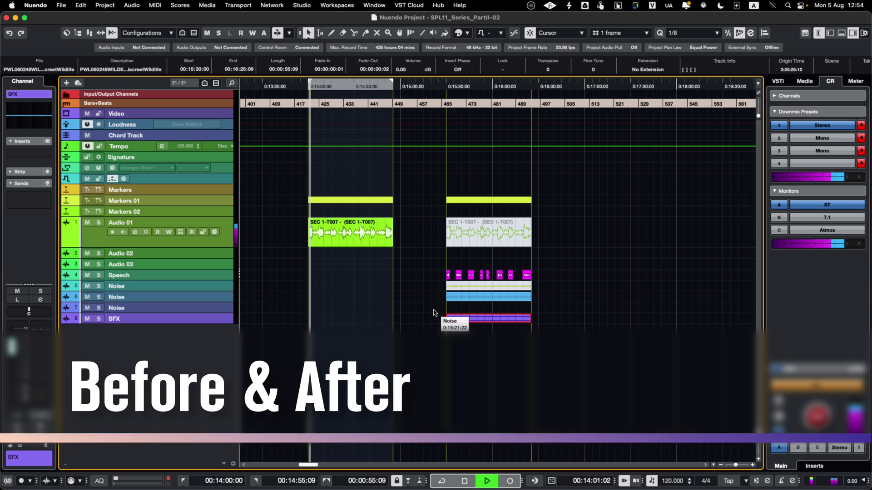
{"action": "key", "text": "h"}
{"action": "key", "text": "h"}
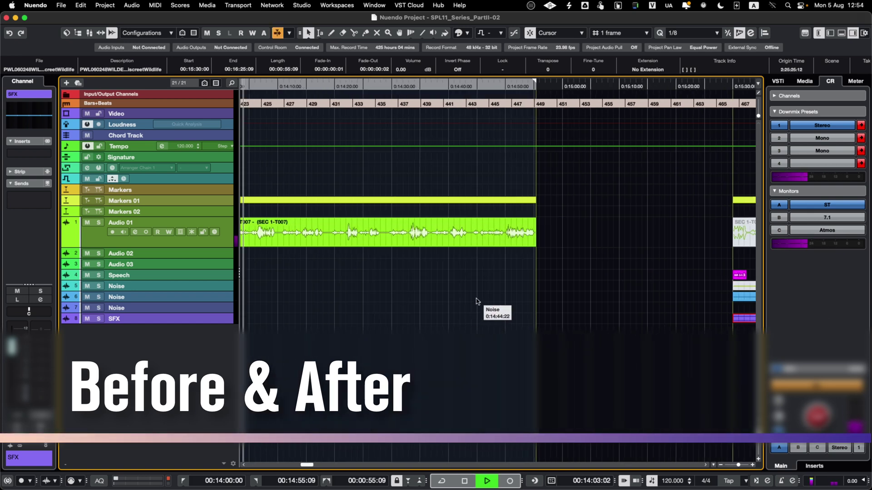
{"action": "key", "text": "g"}
{"action": "key", "text": "g"}
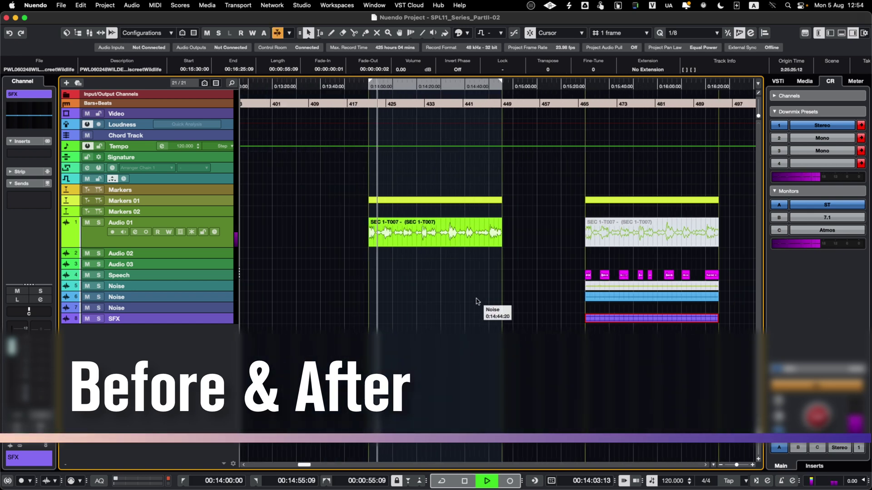
Step: Move playback to the start of the reworked section at 00:15:30:00 and listen to its speech, ambience and SFX
{"action": "left_click", "coordinate": [584, 266]}
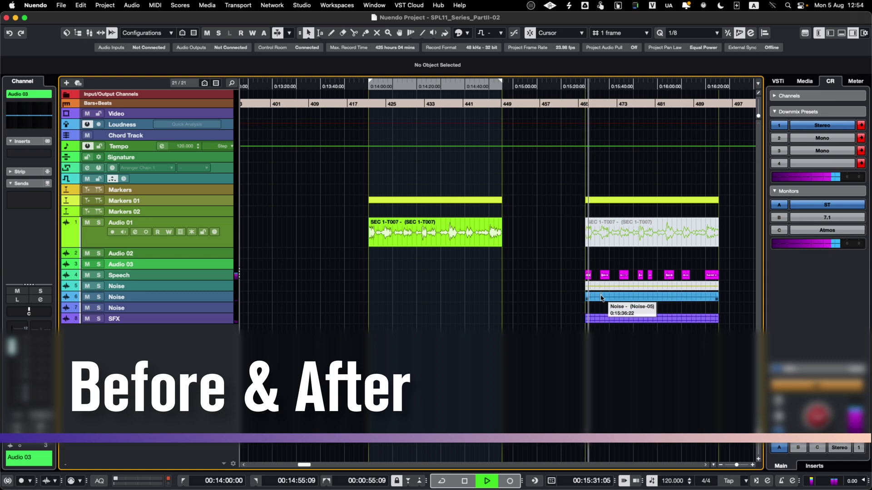
{"action": "key", "text": "h"}
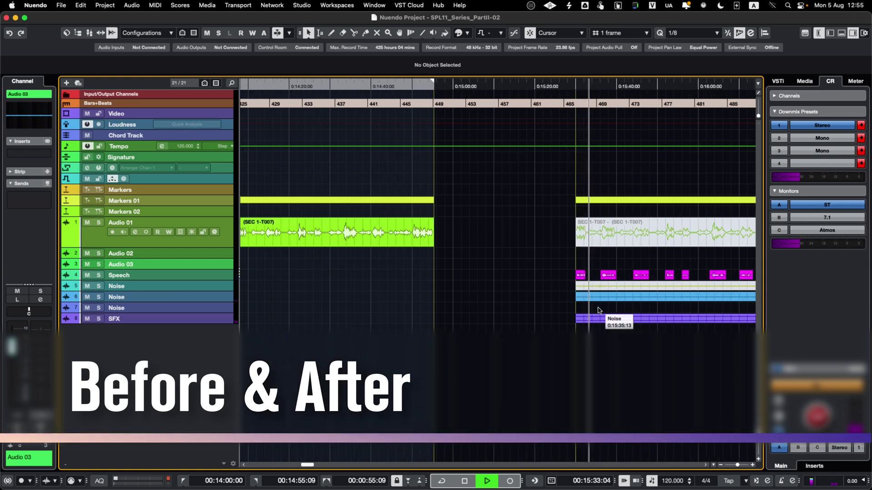
{"action": "left_click", "coordinate": [597, 310]}
{"action": "scroll", "coordinate": [598, 310], "scroll_direction": "left", "scroll_amount": 3}
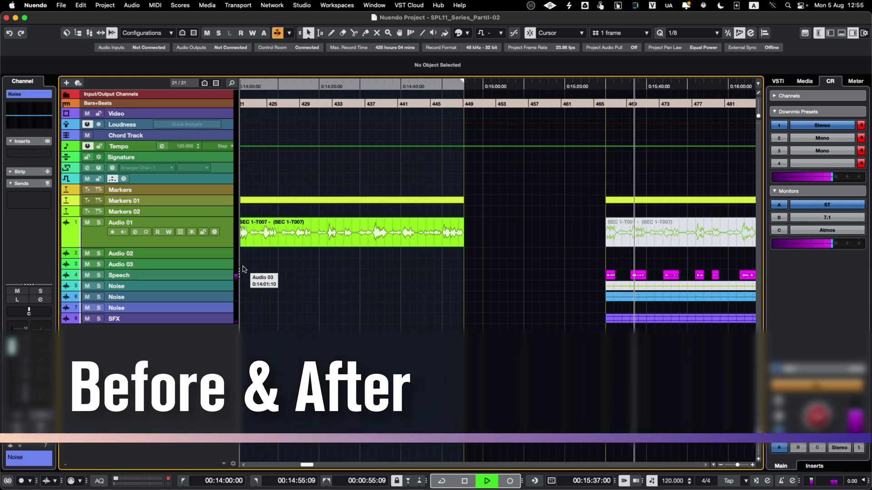
{"action": "scroll", "coordinate": [243, 268], "scroll_direction": "left", "scroll_amount": 2}
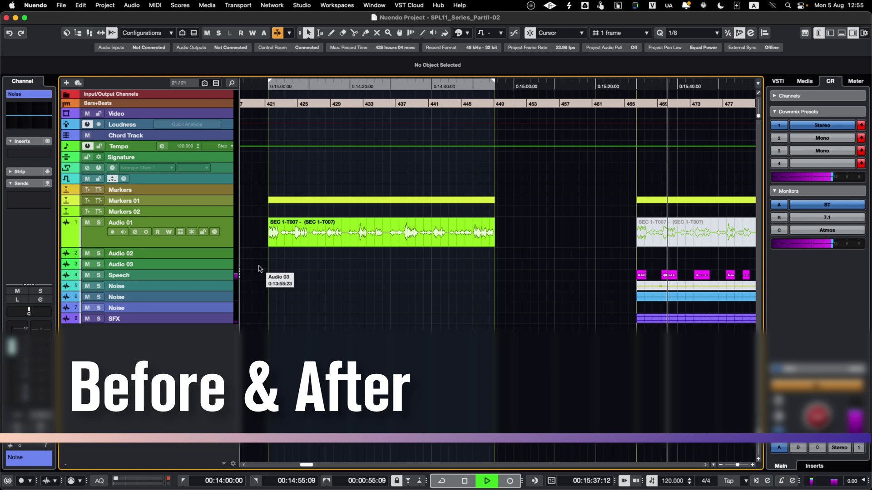
Step: Alternate playback between the original section, around 00:14:06:00 and 00:14:22:00, and passages of the reworked section
{"action": "left_click", "coordinate": [295, 255]}
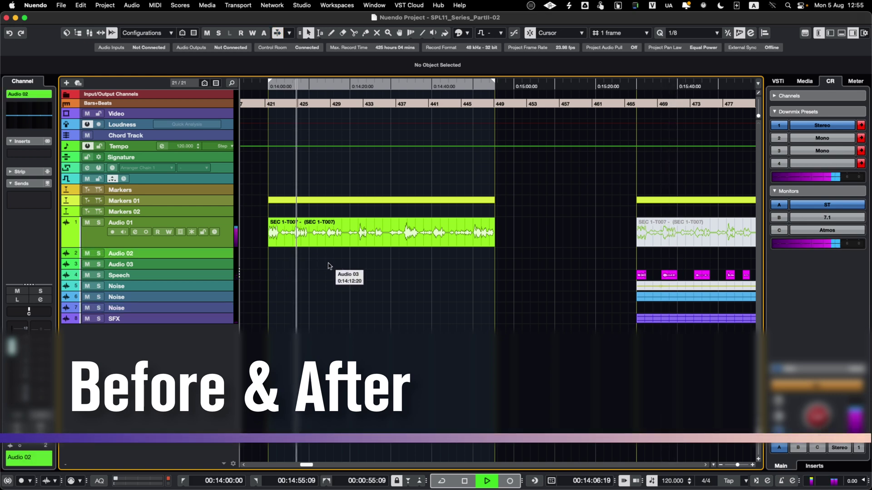
{"action": "scroll", "coordinate": [330, 266], "scroll_direction": "right", "scroll_amount": 5}
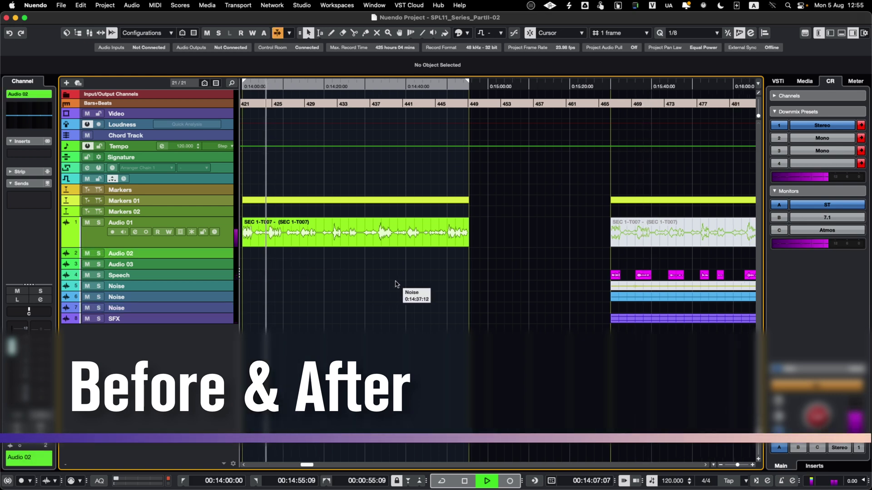
{"action": "left_click", "coordinate": [616, 309]}
{"action": "scroll", "coordinate": [345, 291], "scroll_direction": "left", "scroll_amount": 3}
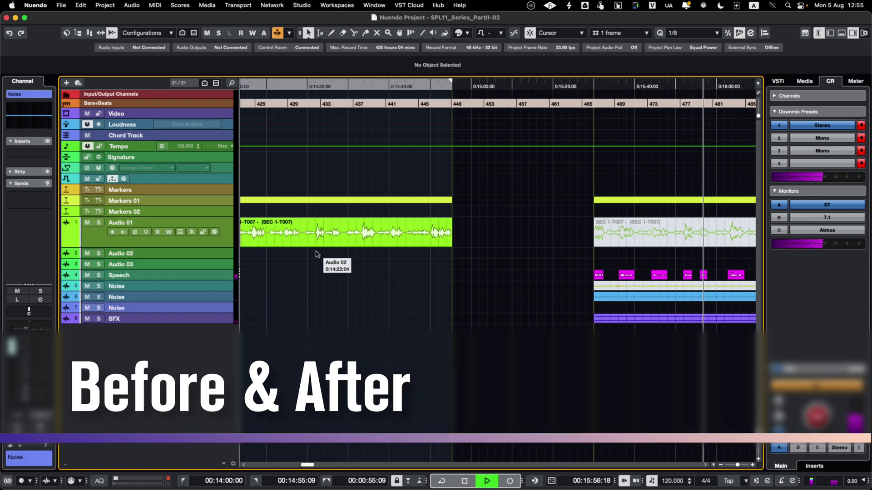
{"action": "left_click", "coordinate": [317, 255]}
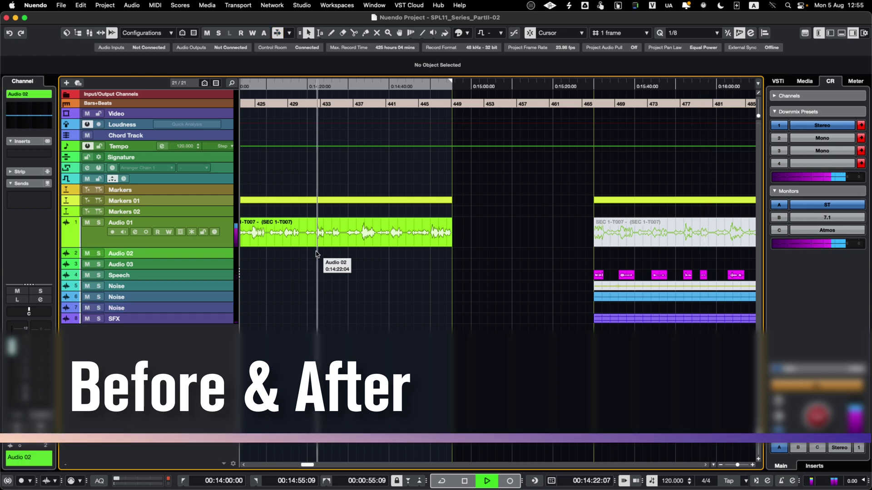
{"action": "scroll", "coordinate": [393, 272], "scroll_direction": "right", "scroll_amount": 5}
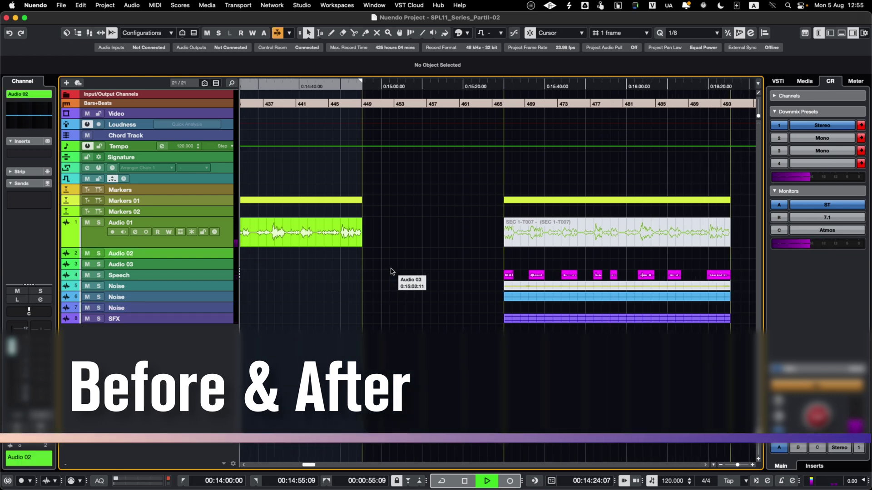
{"action": "left_click", "coordinate": [707, 310]}
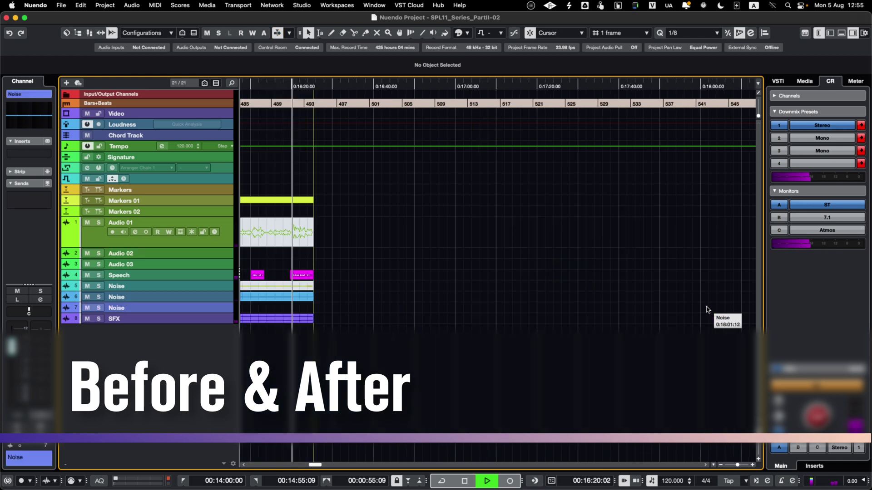
Step: Play the end of the original section from 00:14:50:03 and stop playback
{"action": "scroll", "coordinate": [315, 286], "scroll_direction": "left", "scroll_amount": 15}
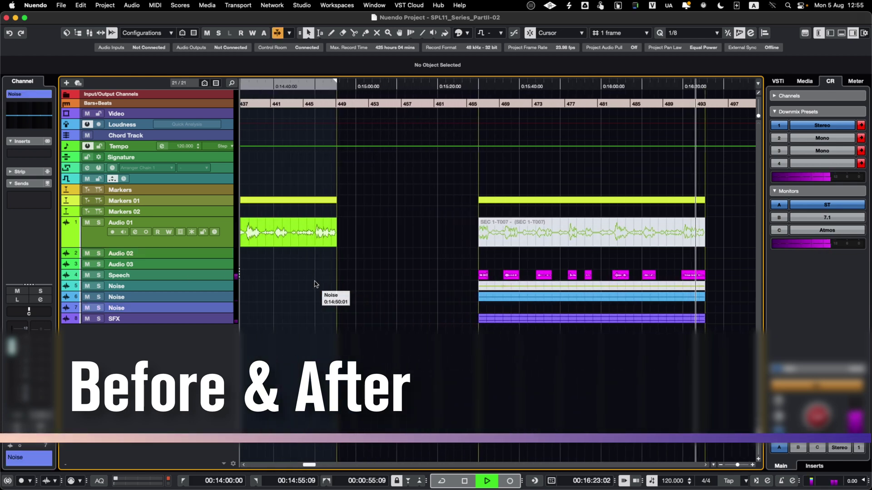
{"action": "left_click", "coordinate": [315, 253]}
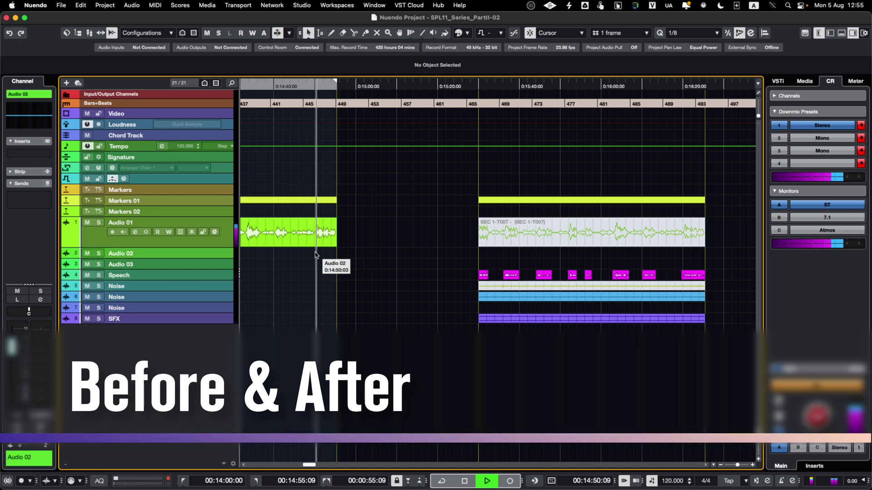
{"action": "scroll", "coordinate": [316, 255], "scroll_direction": "left", "scroll_amount": 2}
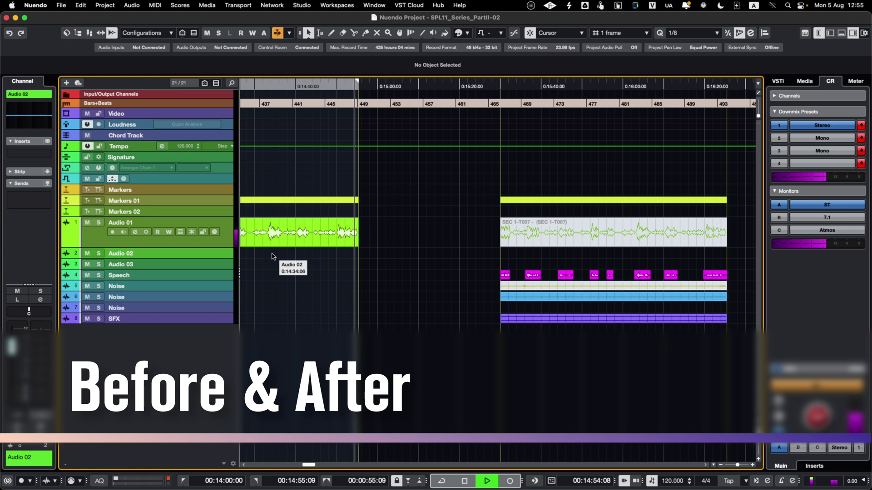
{"action": "key", "text": "space"}
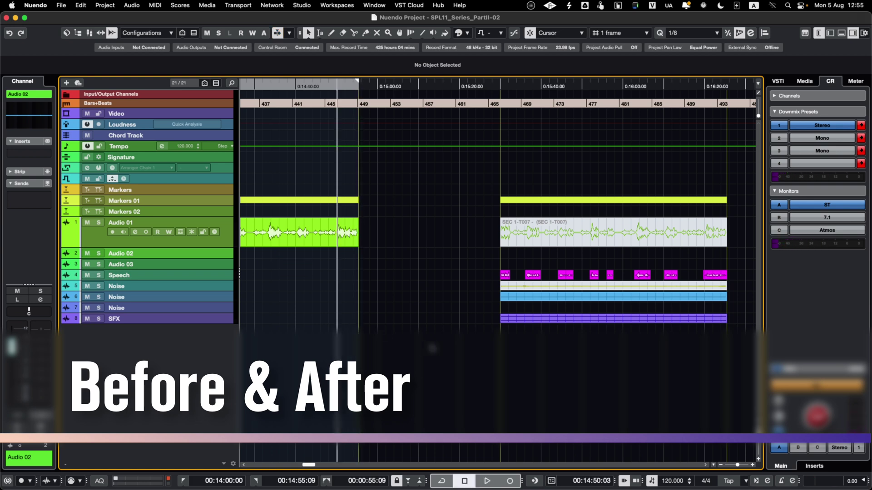
{"action": "scroll", "coordinate": [418, 327], "scroll_direction": "down", "scroll_amount": 3}
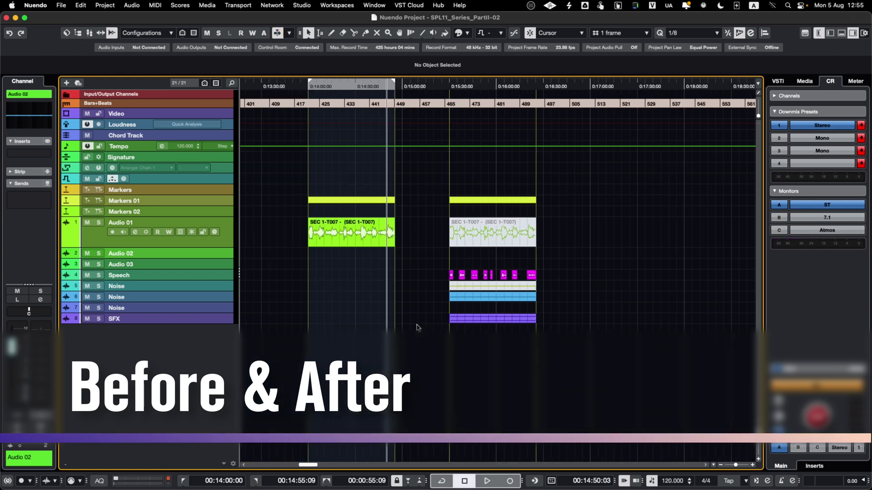